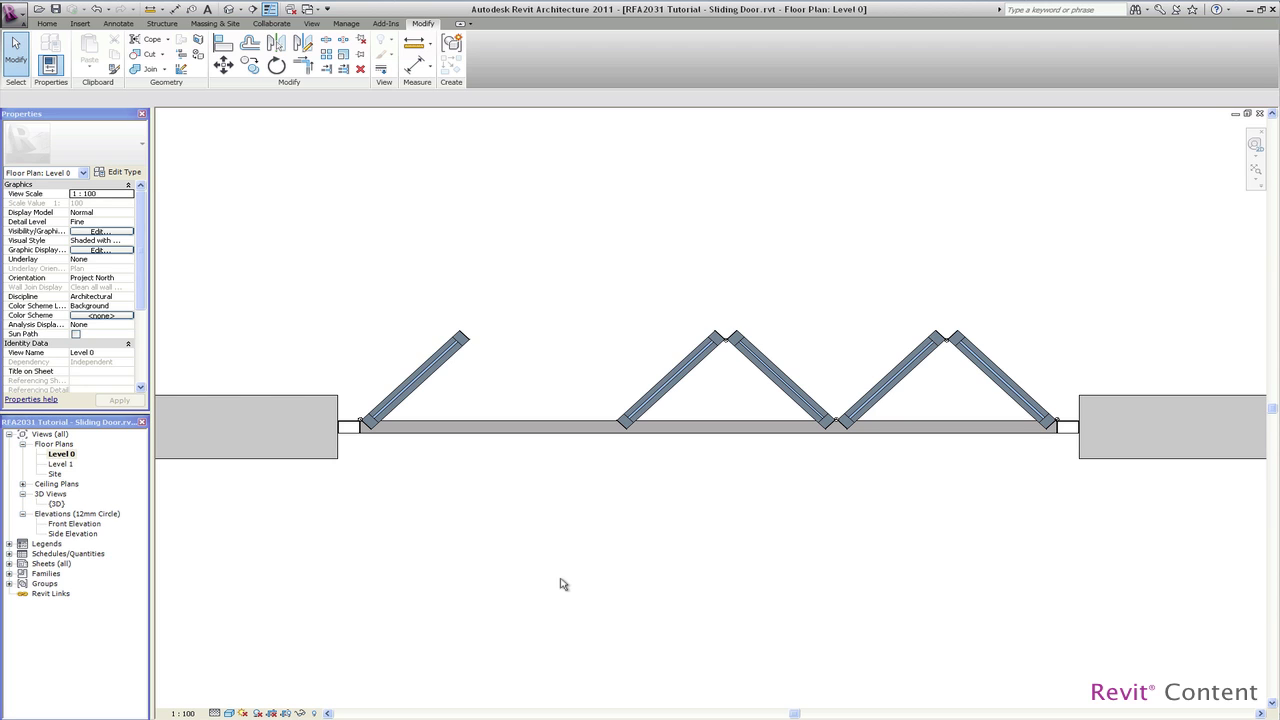
Change the door type to Sliding Door Count 3 with BiFold Doors turned off
left_click(440, 368)
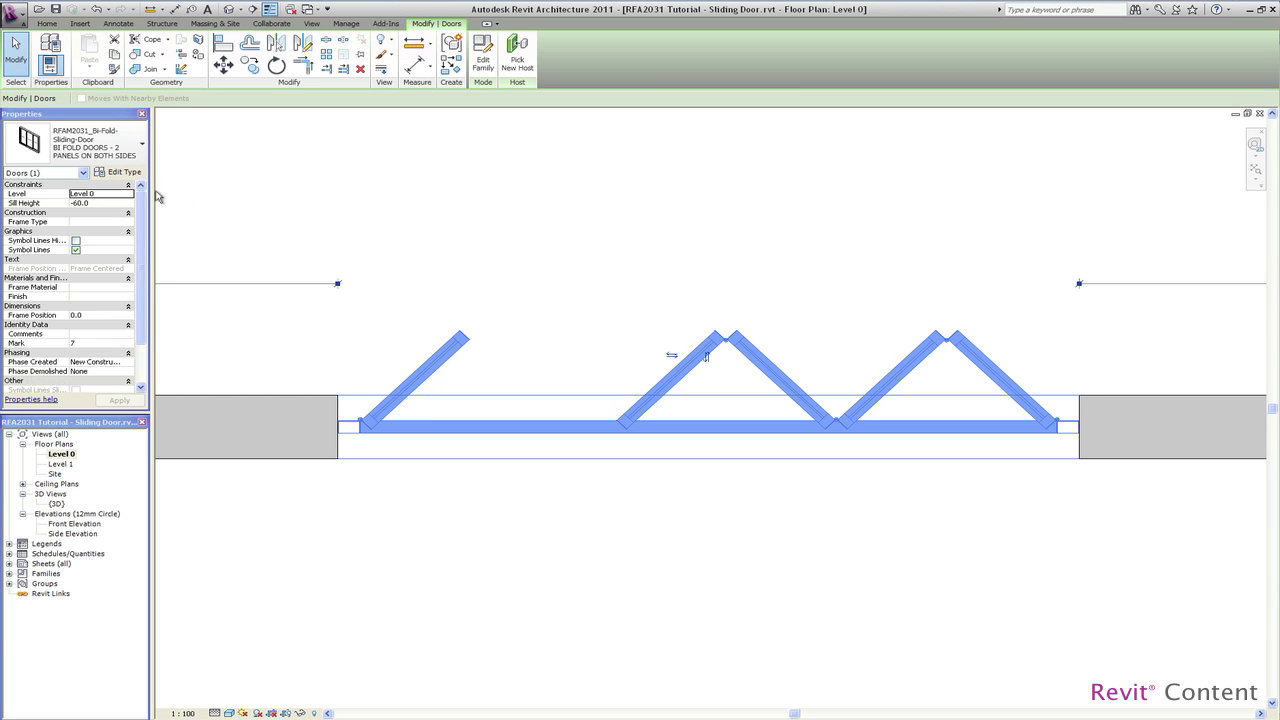
left_click(131, 174)
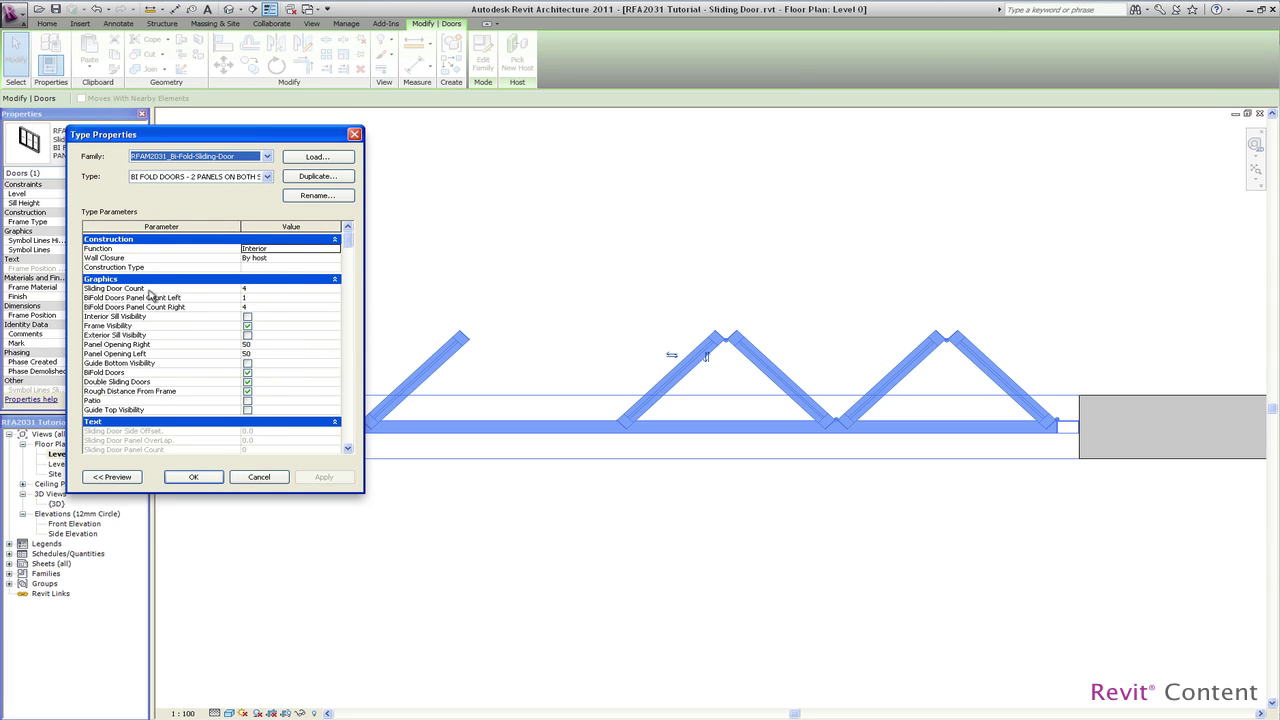
left_click(259, 290)
double_click(259, 289)
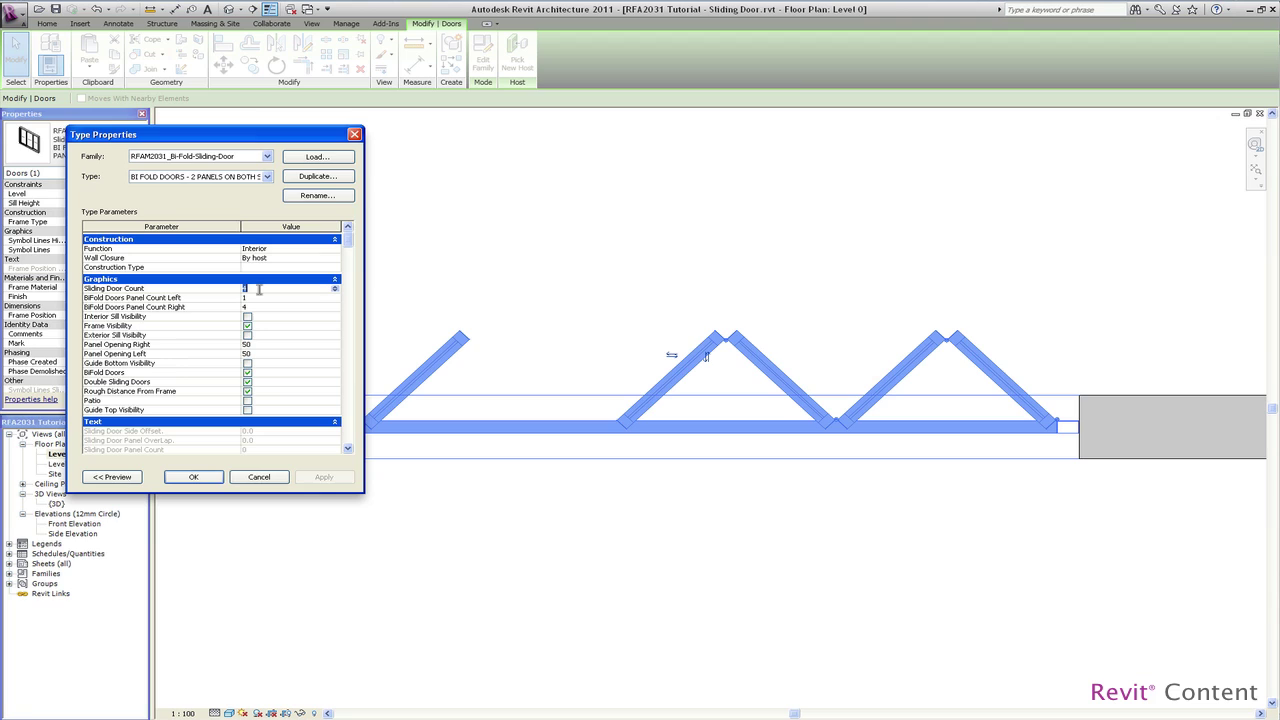
type("3")
left_click(247, 373)
left_click(247, 373)
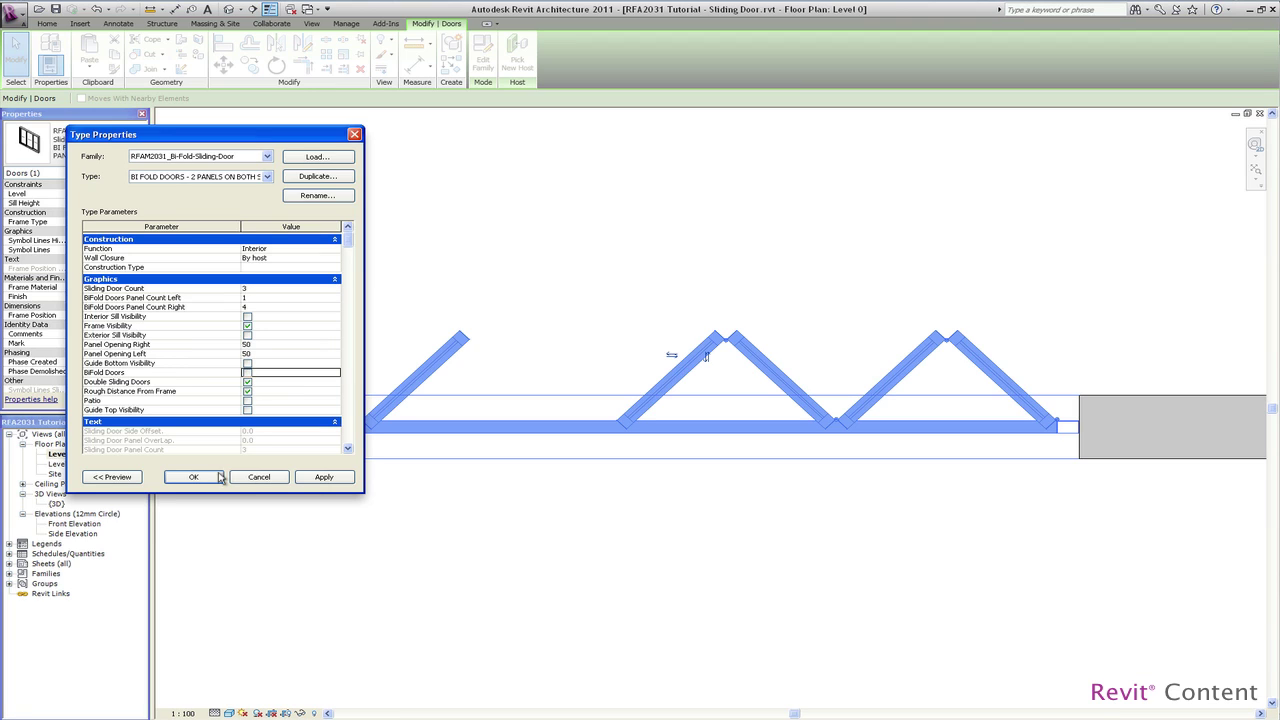
left_click(195, 477)
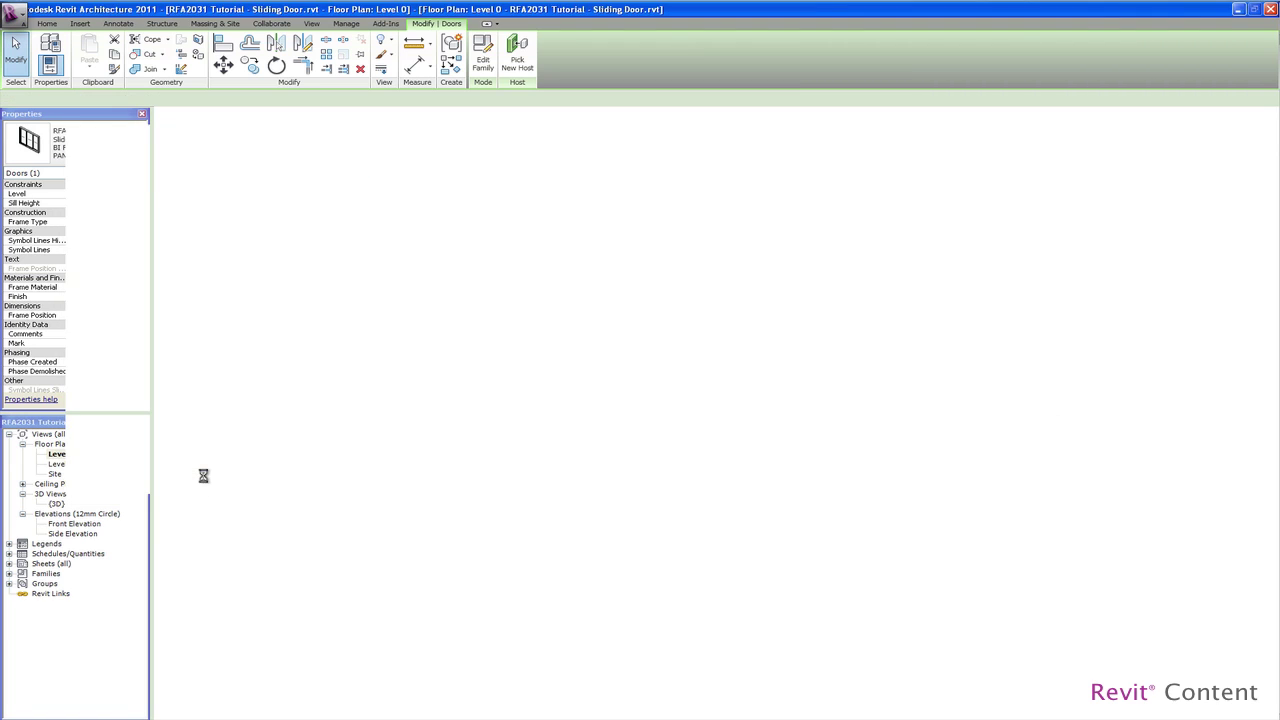
Set the sliding door's Frame Position to 100.0 in the Properties palette and apply it
left_click(294, 497)
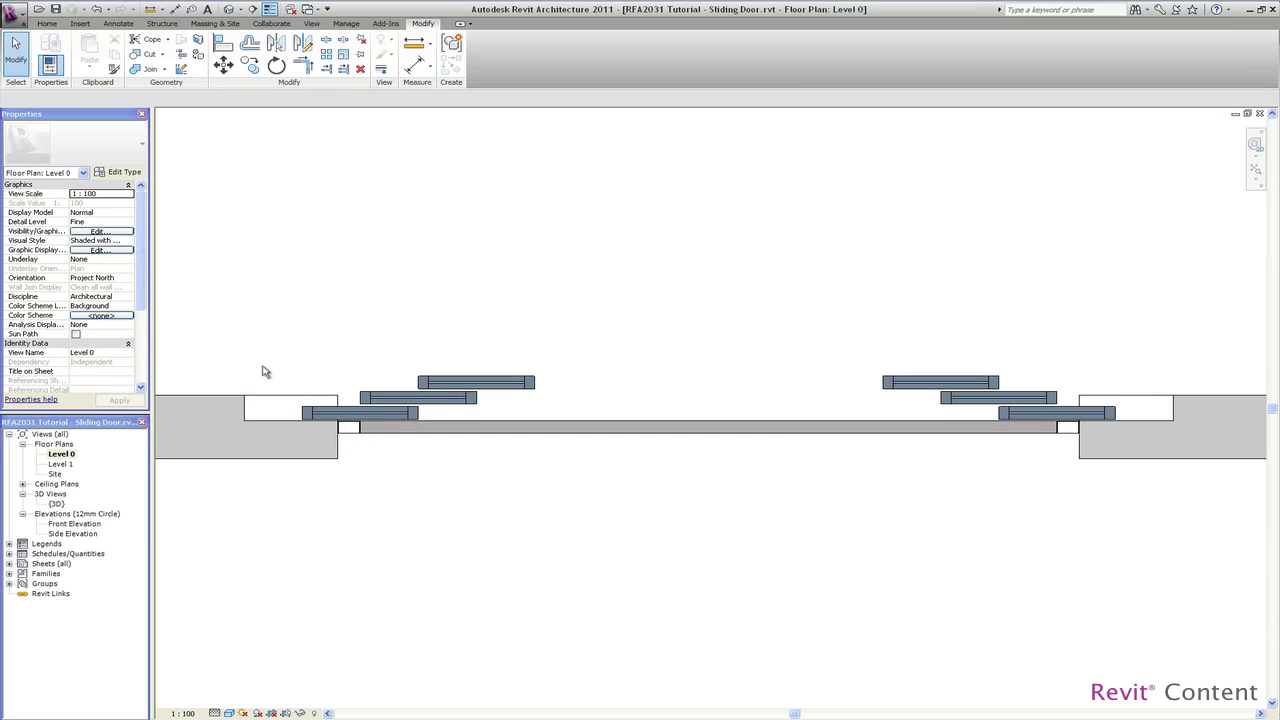
left_click(350, 456)
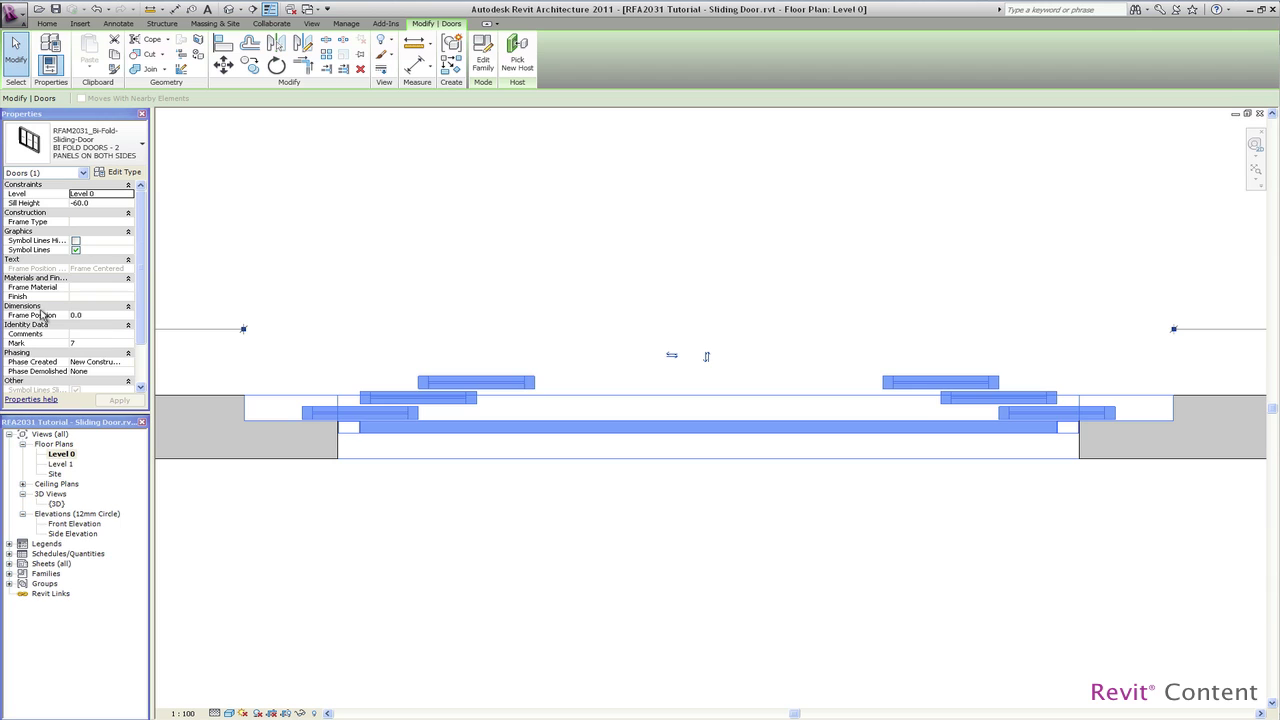
left_click(92, 314)
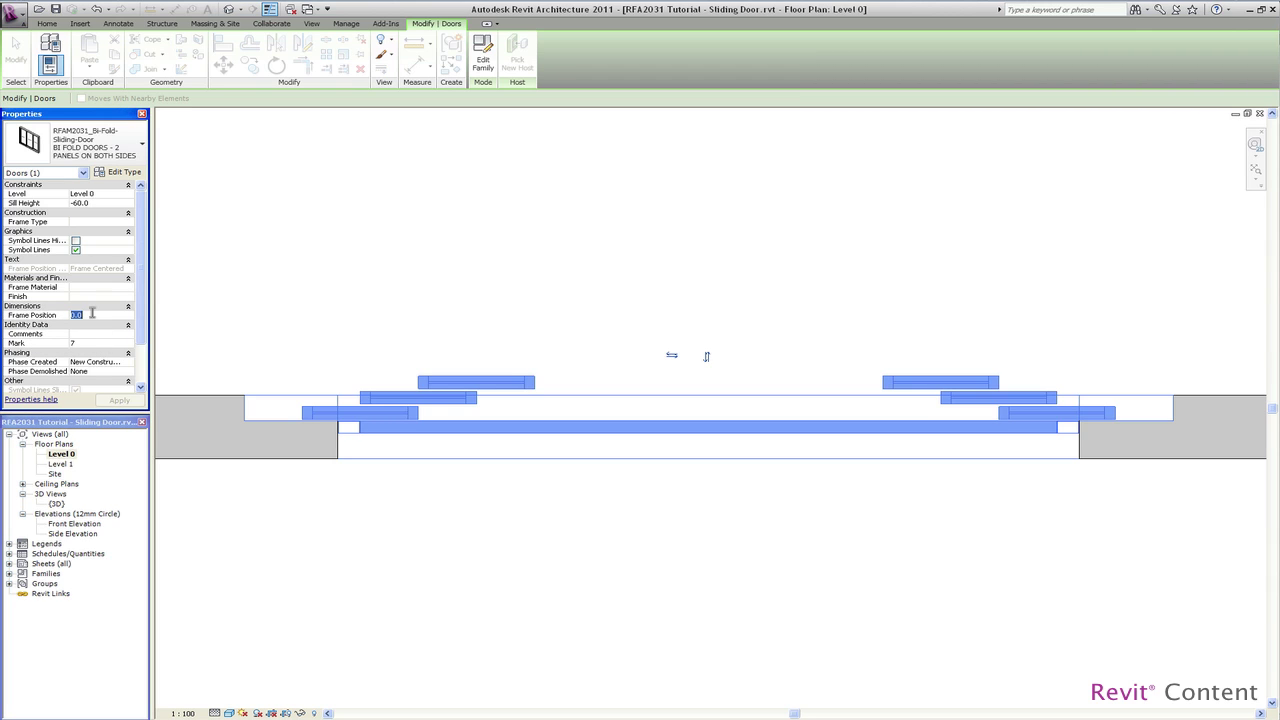
type("-1")
left_click(118, 400)
left_click(74, 315)
key("BackSpace")
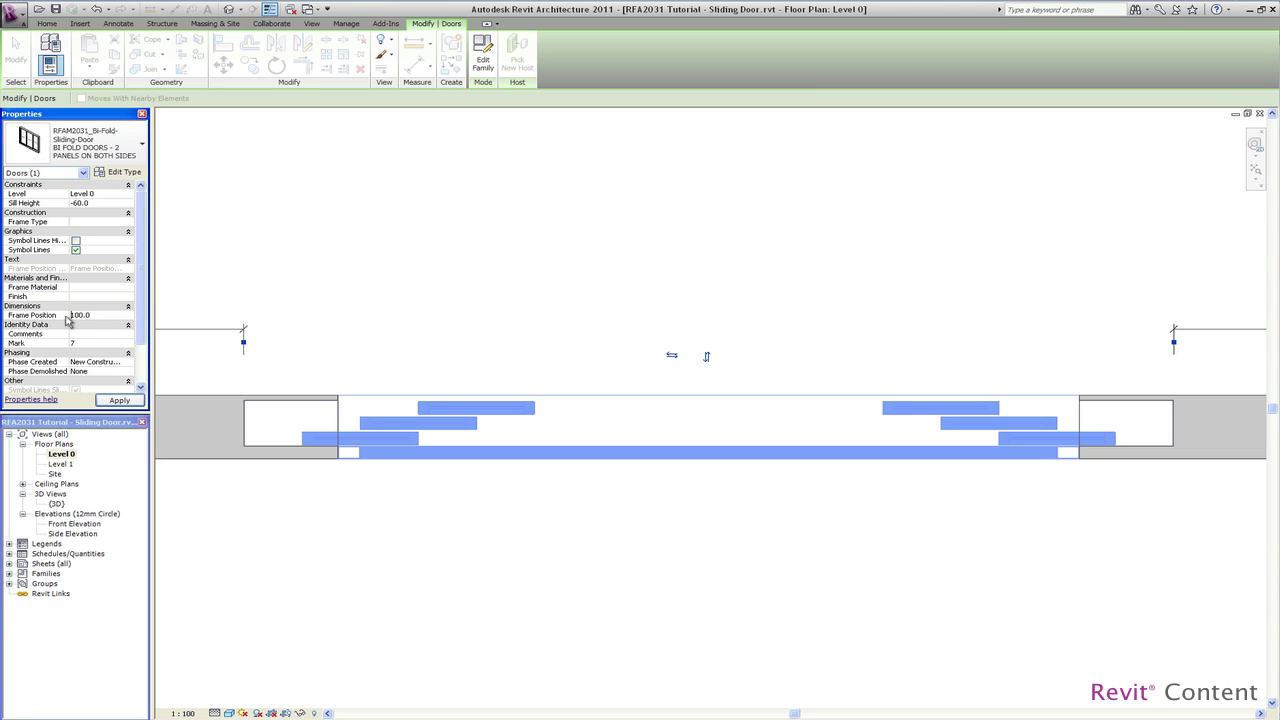
left_click(122, 401)
left_click(122, 400)
left_click(449, 315)
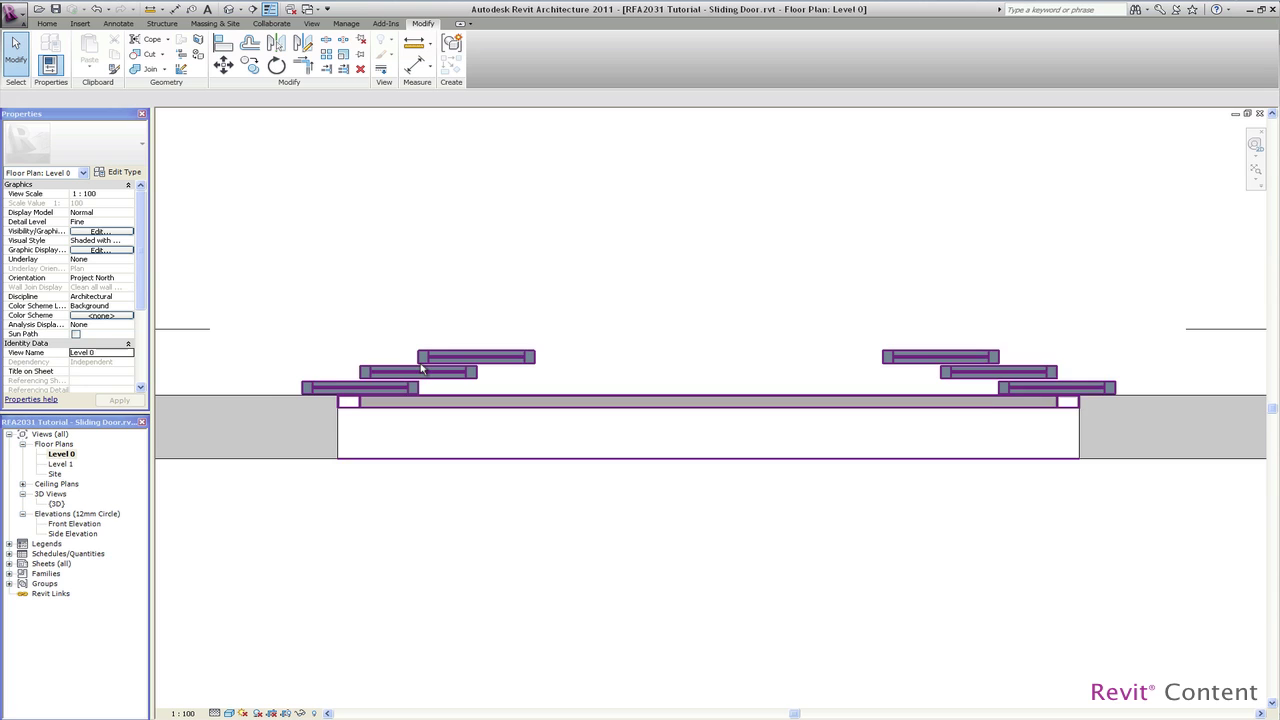
In the default 3D view, turn on Guide Top Visibility for the door type
left_click(229, 9)
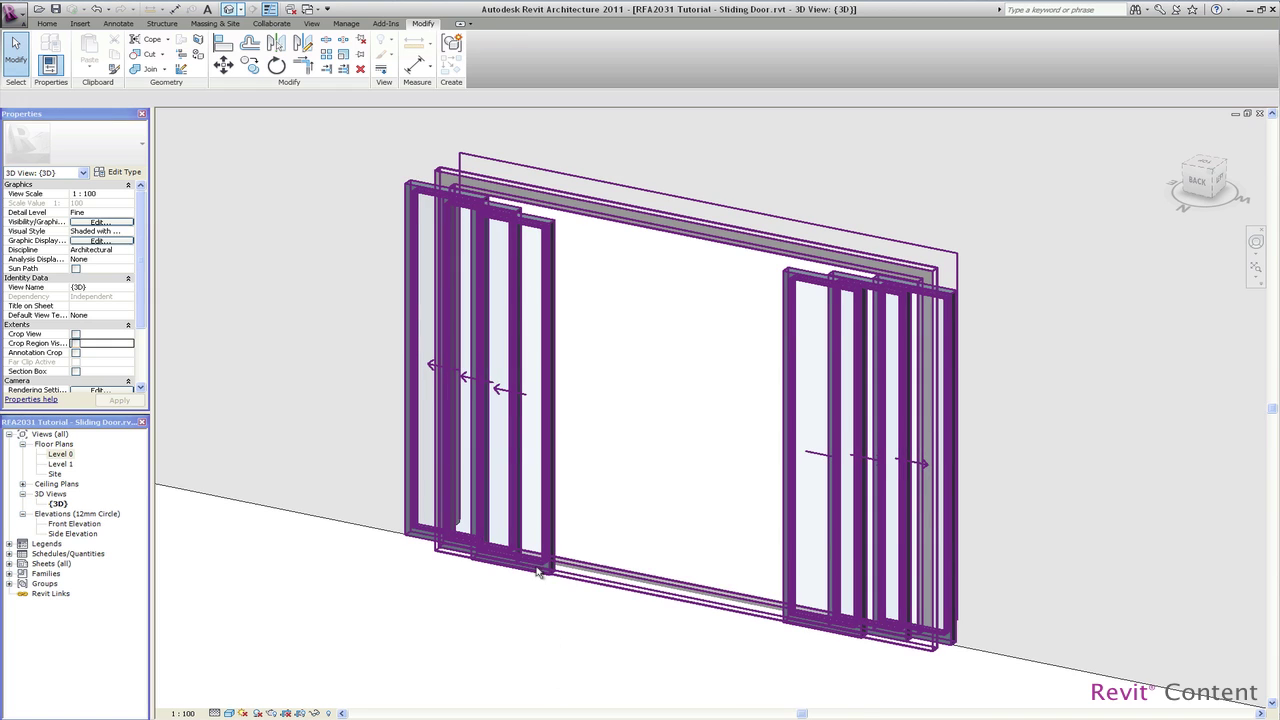
left_click(537, 571)
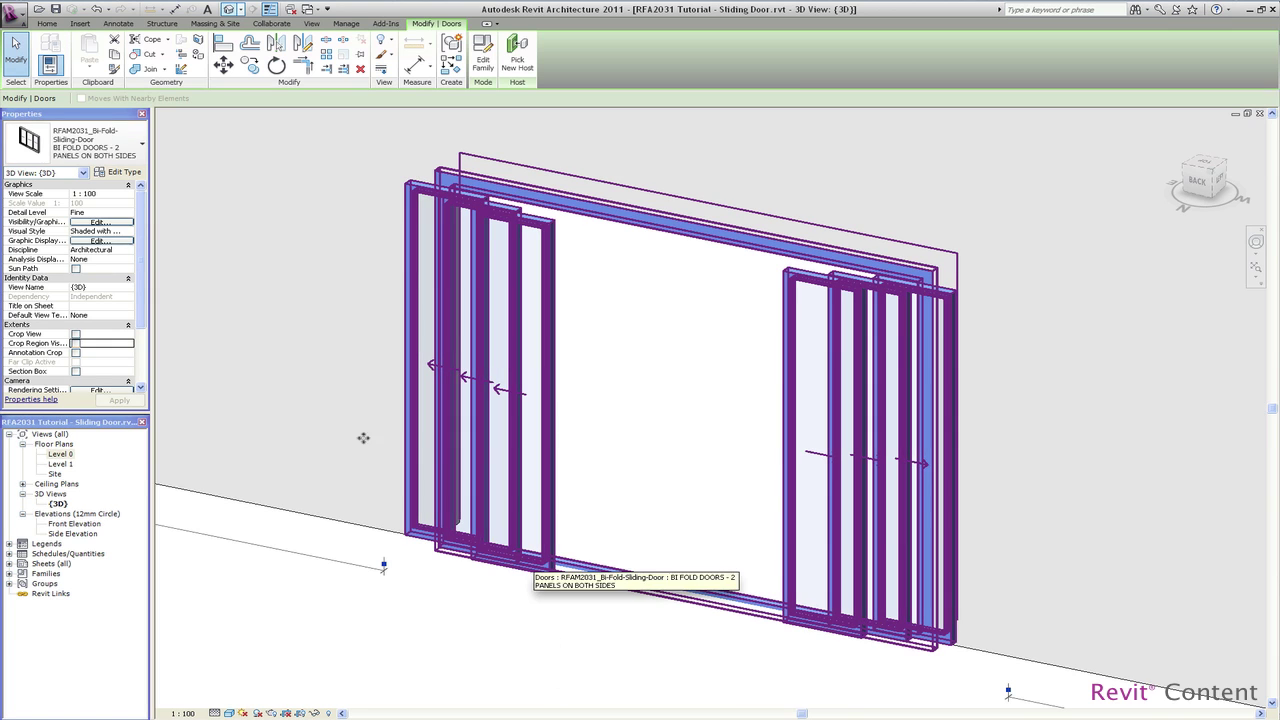
left_click(124, 173)
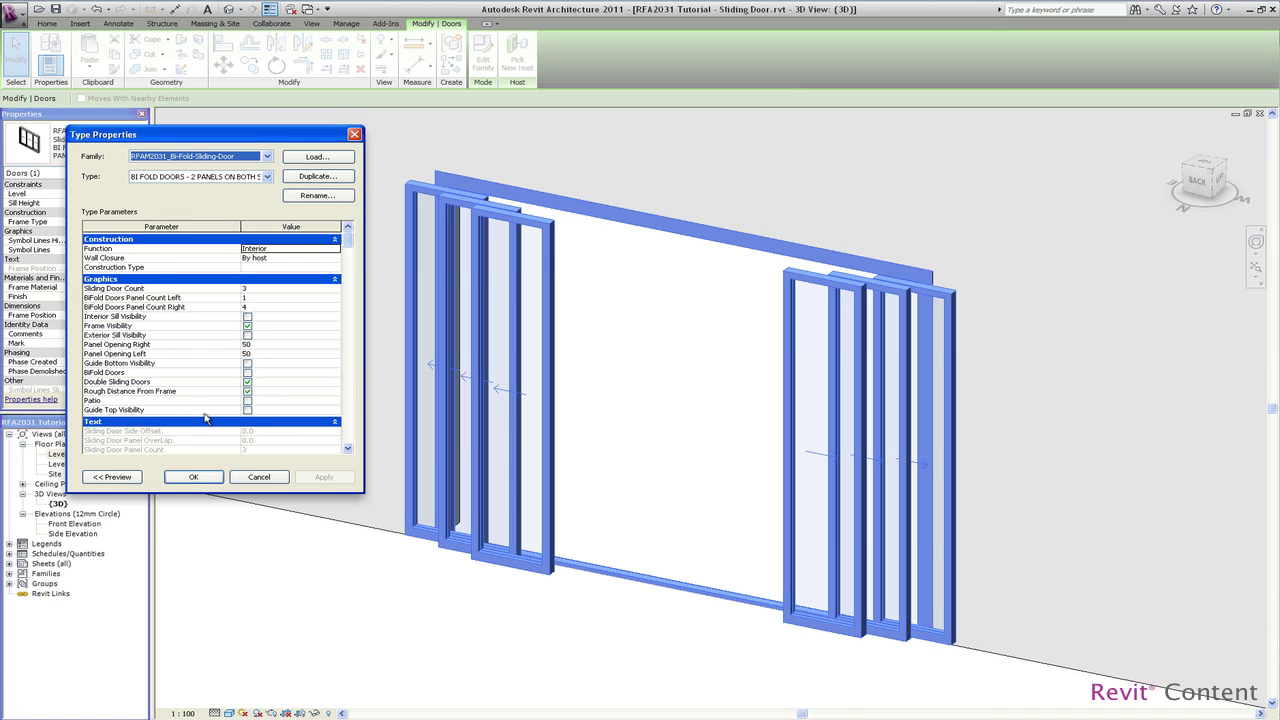
left_click(247, 411)
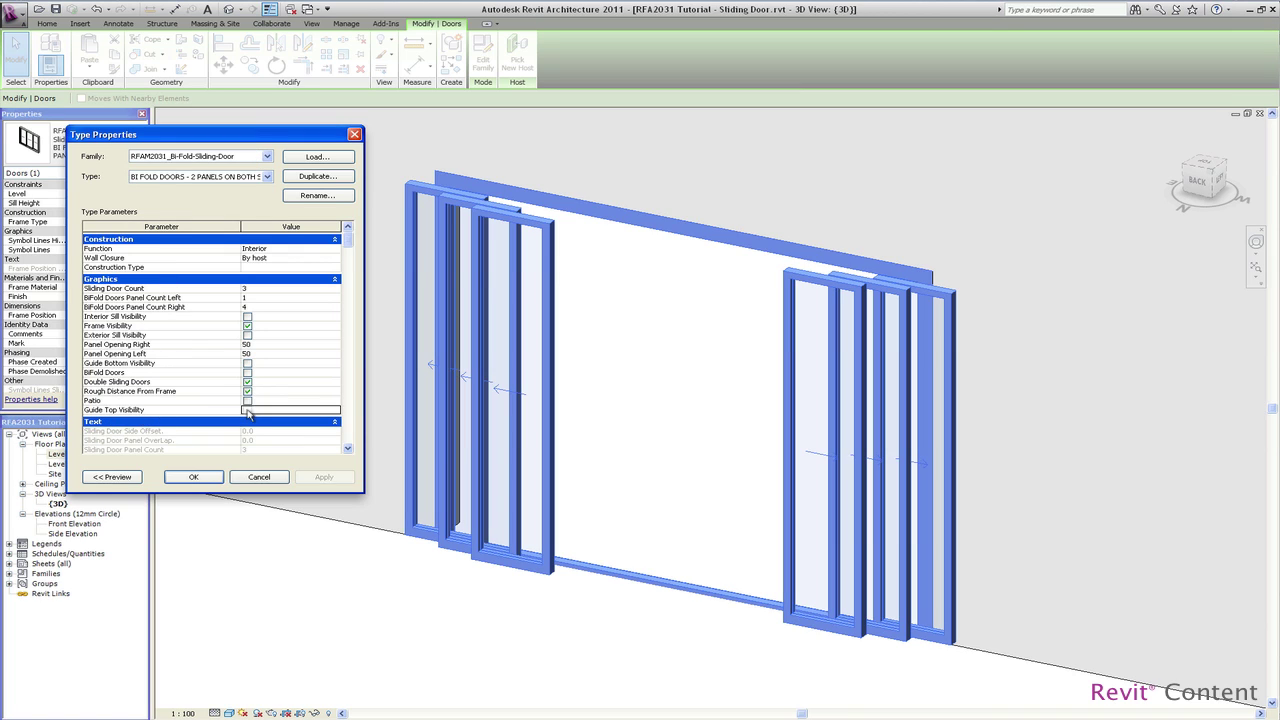
left_click(194, 477)
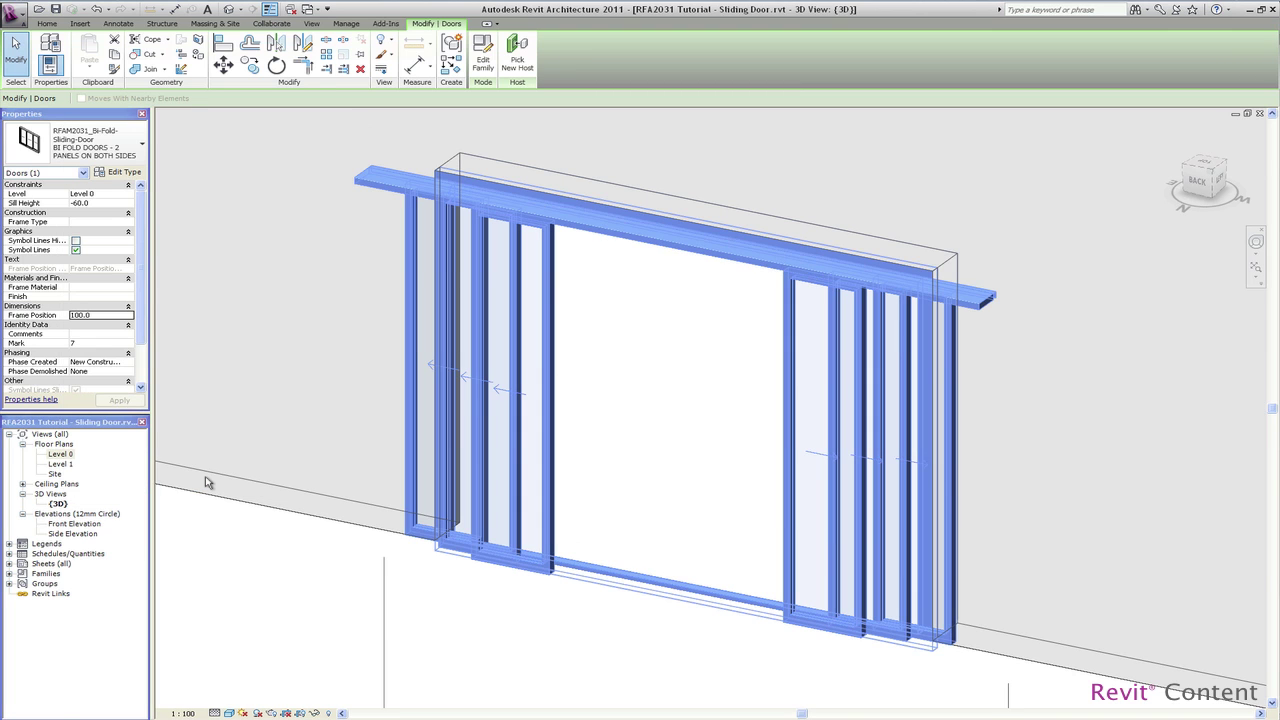
left_click(457, 637)
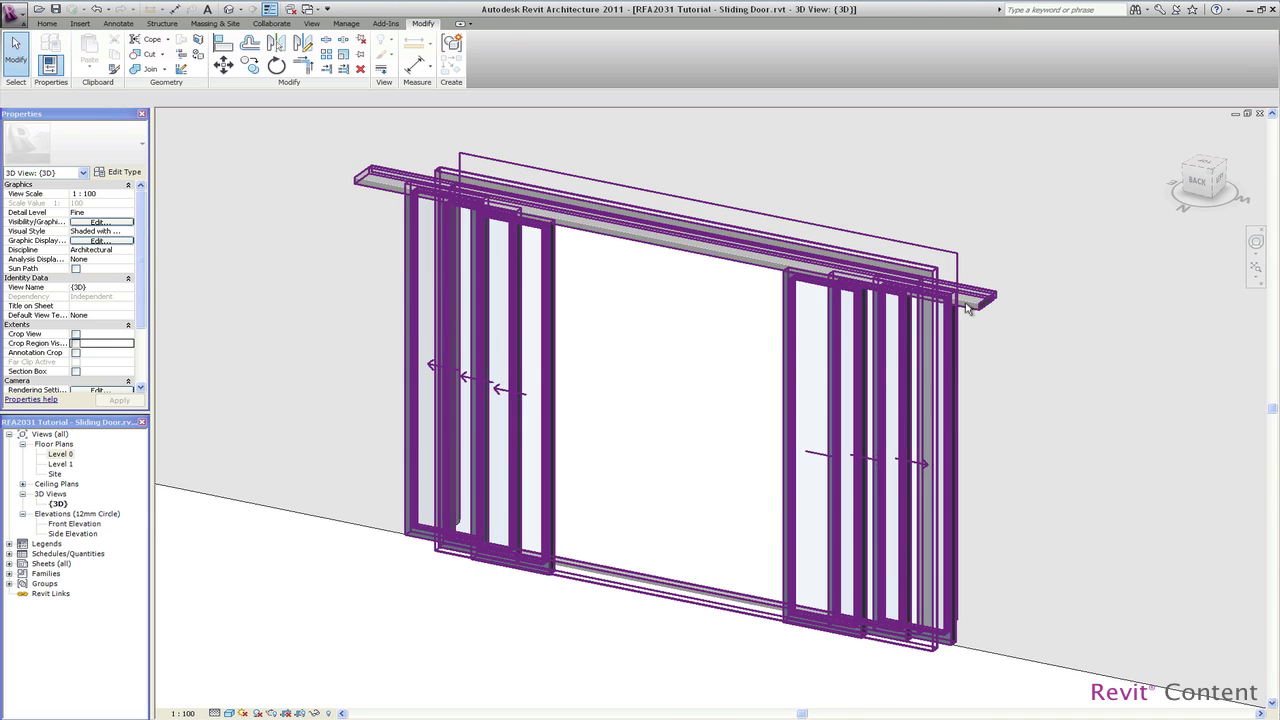
Set Frame Offset 150, Guide Top Height 200 and Head Frame Radius Bottom 50 in the door type
left_click(968, 308)
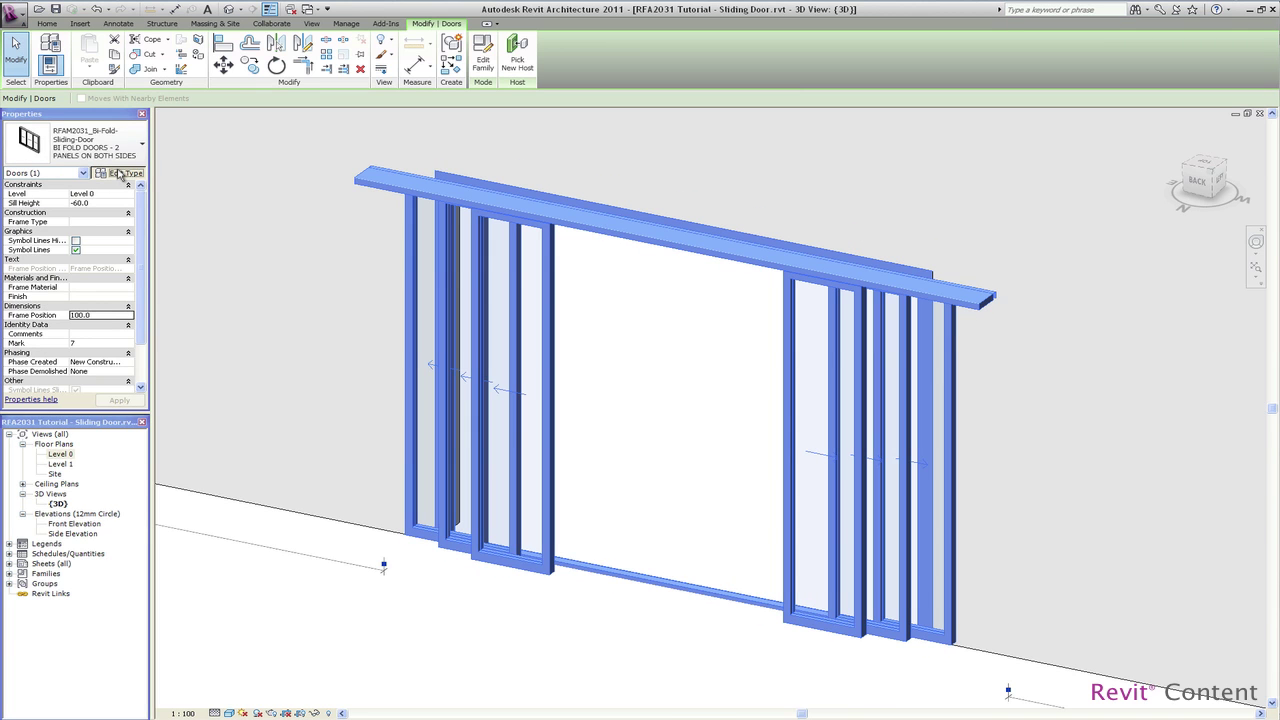
left_click(119, 174)
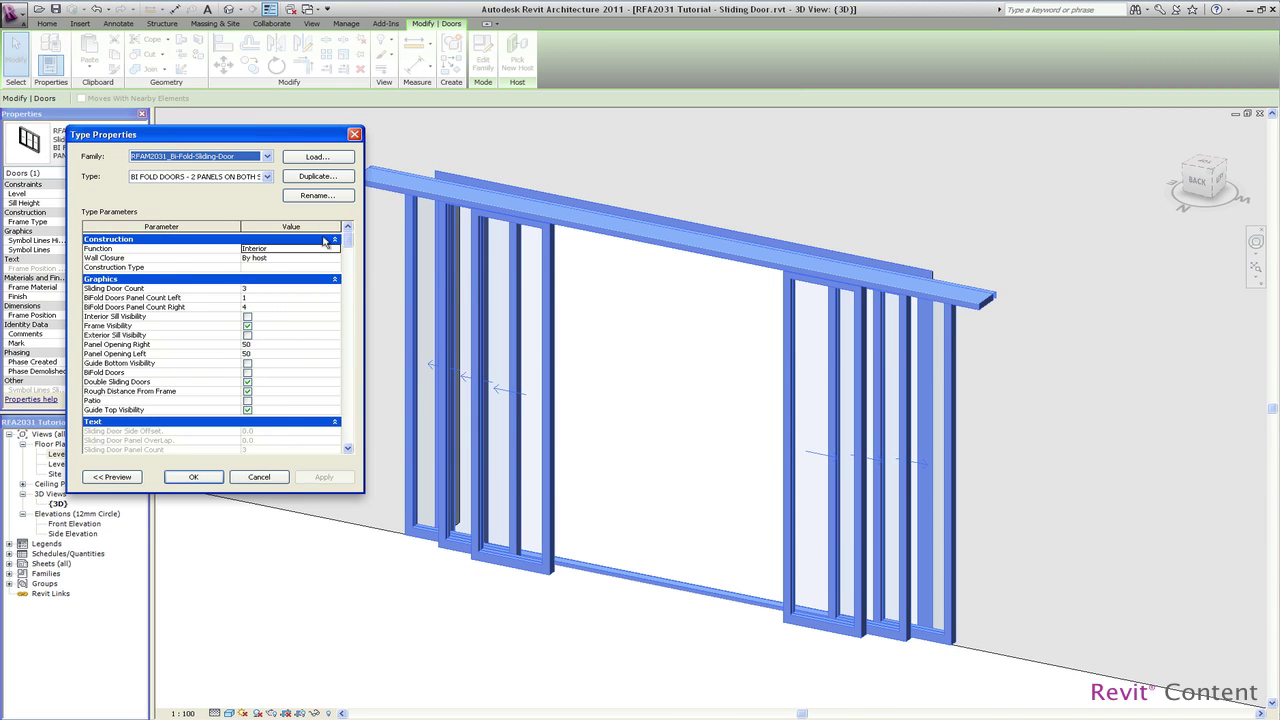
left_click_drag(352, 243, 350, 273)
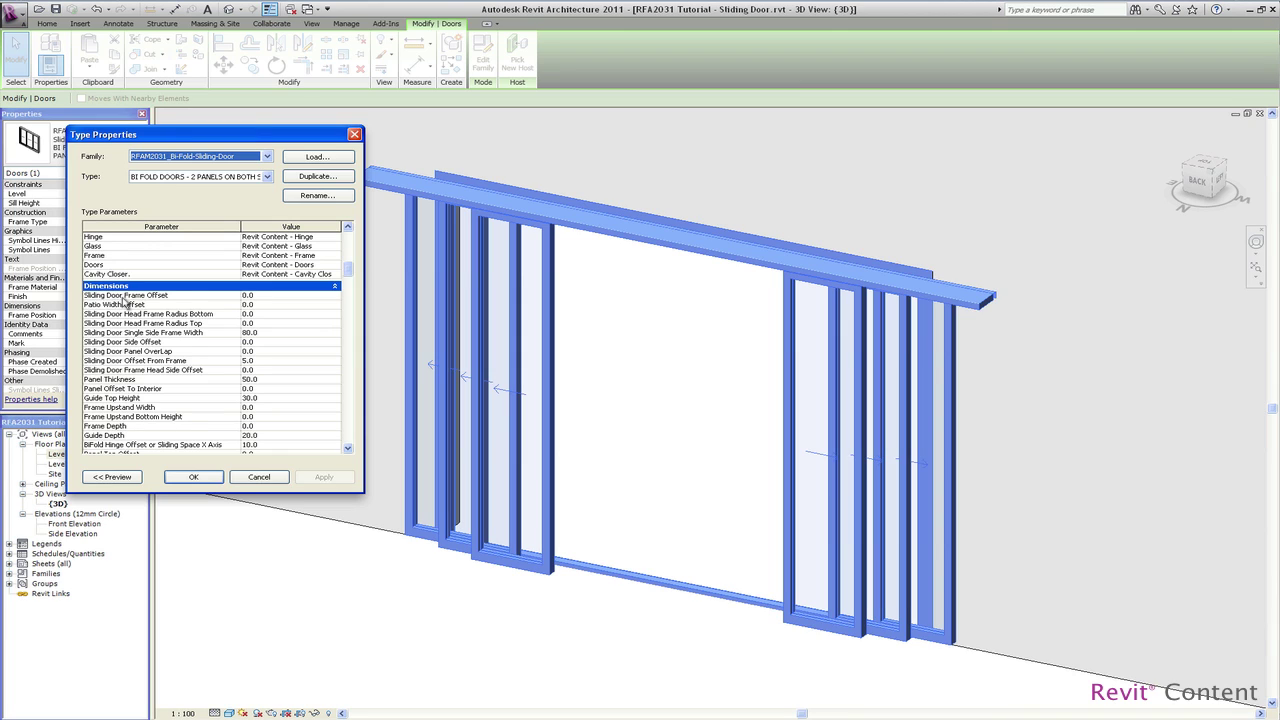
left_click(259, 296)
type("150")
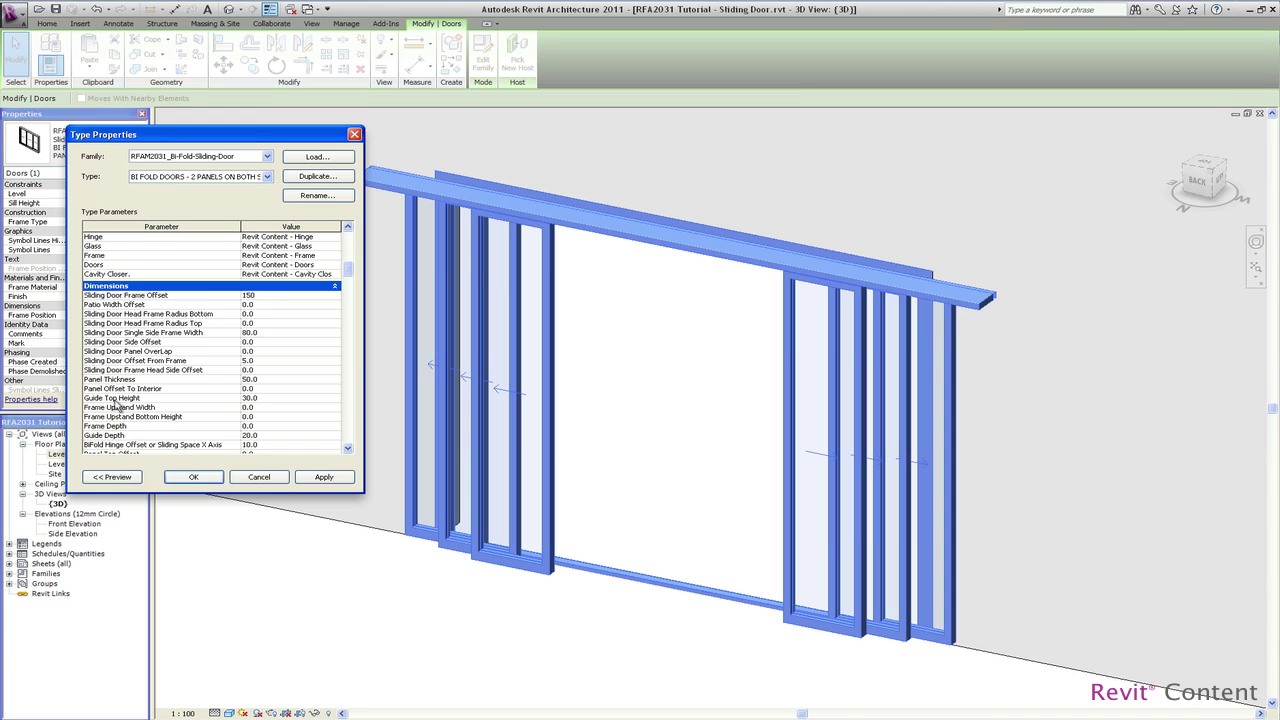
left_click(268, 398)
type("2")
left_click(267, 314)
type("50")
left_click(266, 322)
left_click(194, 477)
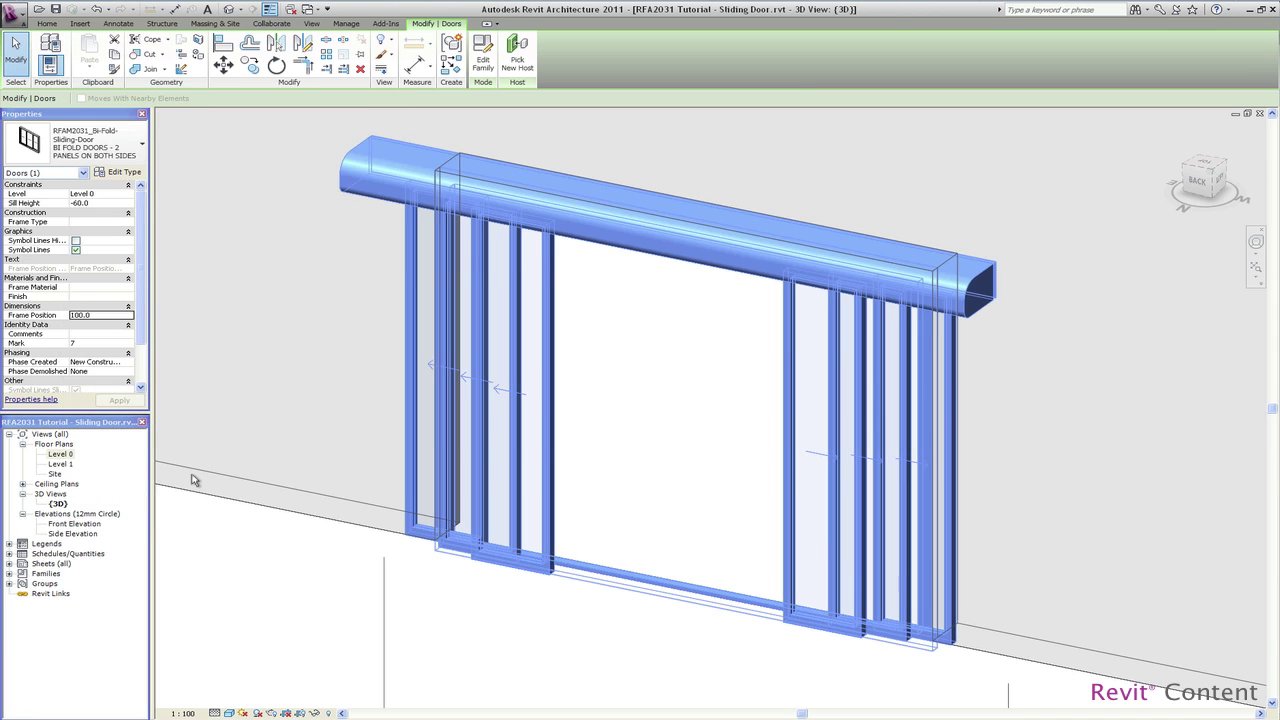
Select the sliding door and orbit to a close side view, then back to an angled view
left_click(382, 618)
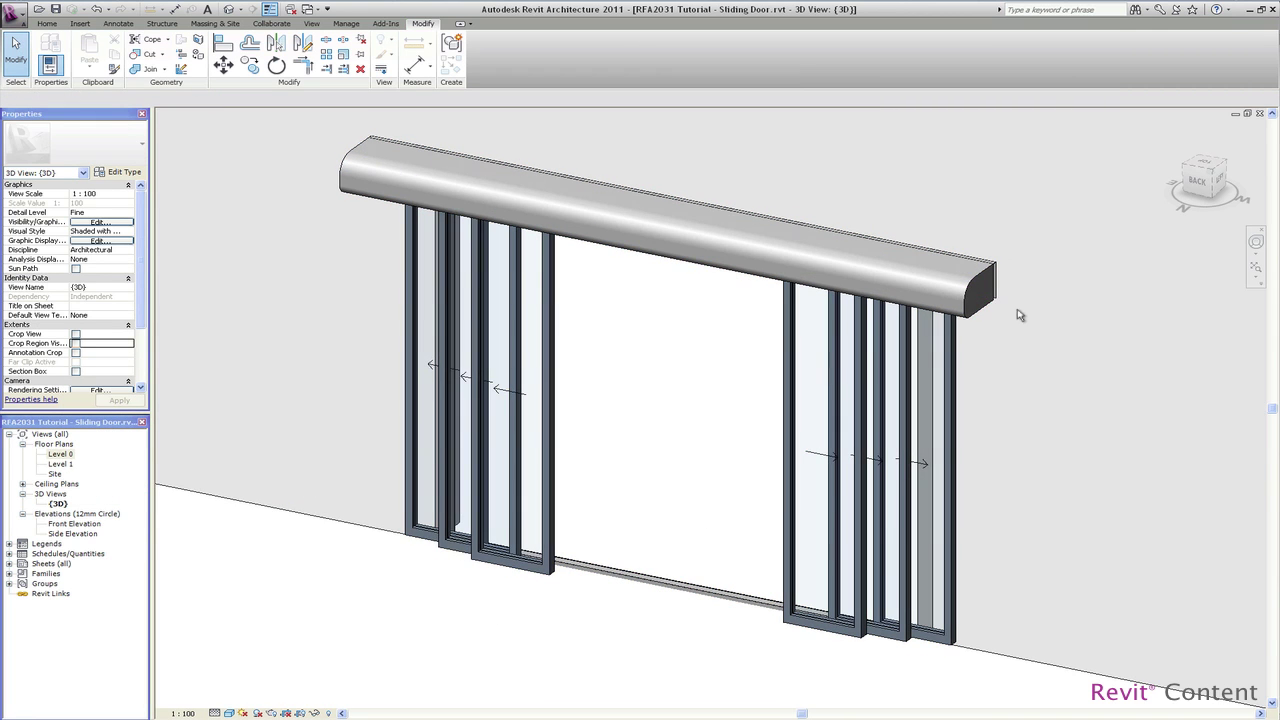
left_click(955, 355)
middle_click_drag(1020, 437, 843, 294, "shift")
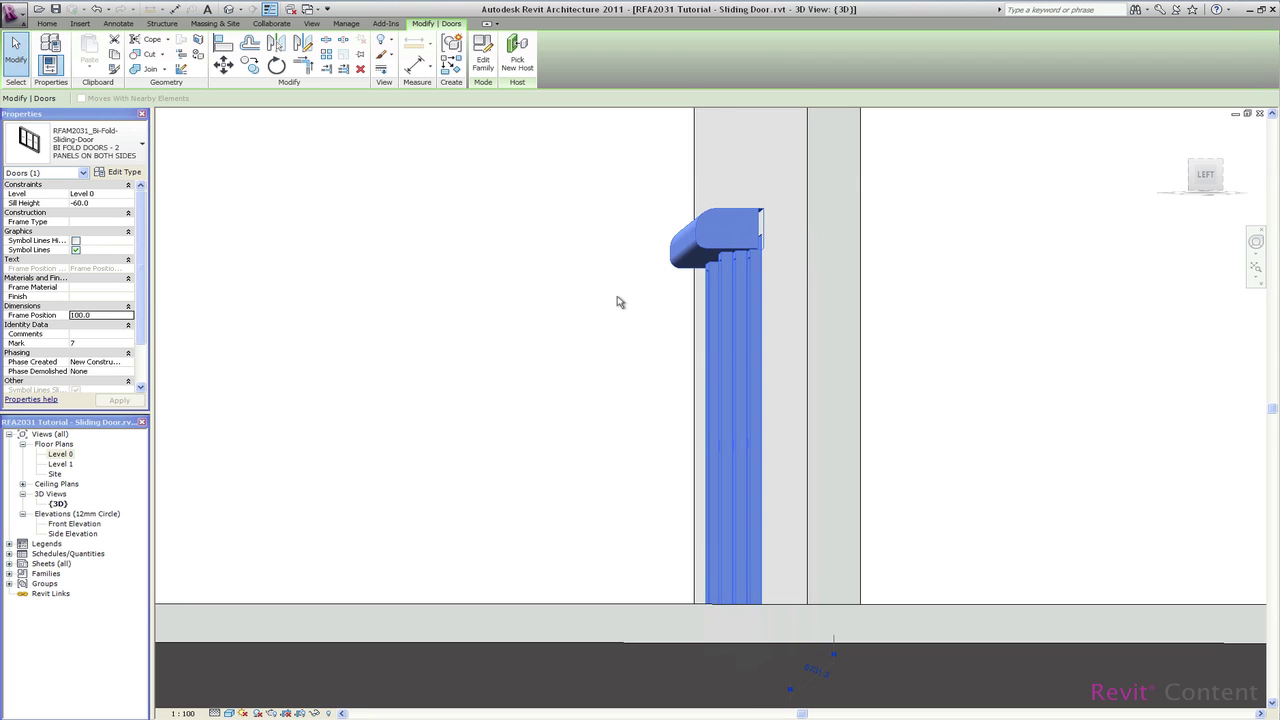
middle_click_drag(564, 453, 724, 519, "shift")
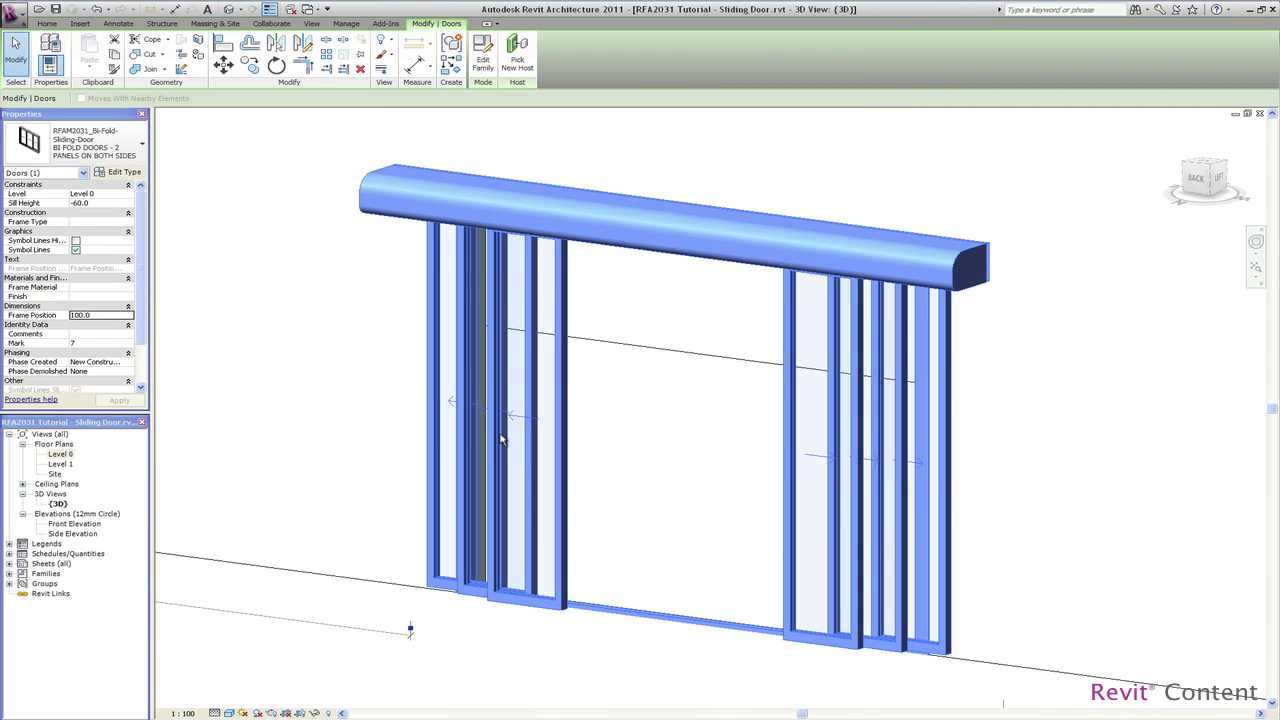
left_click(277, 245)
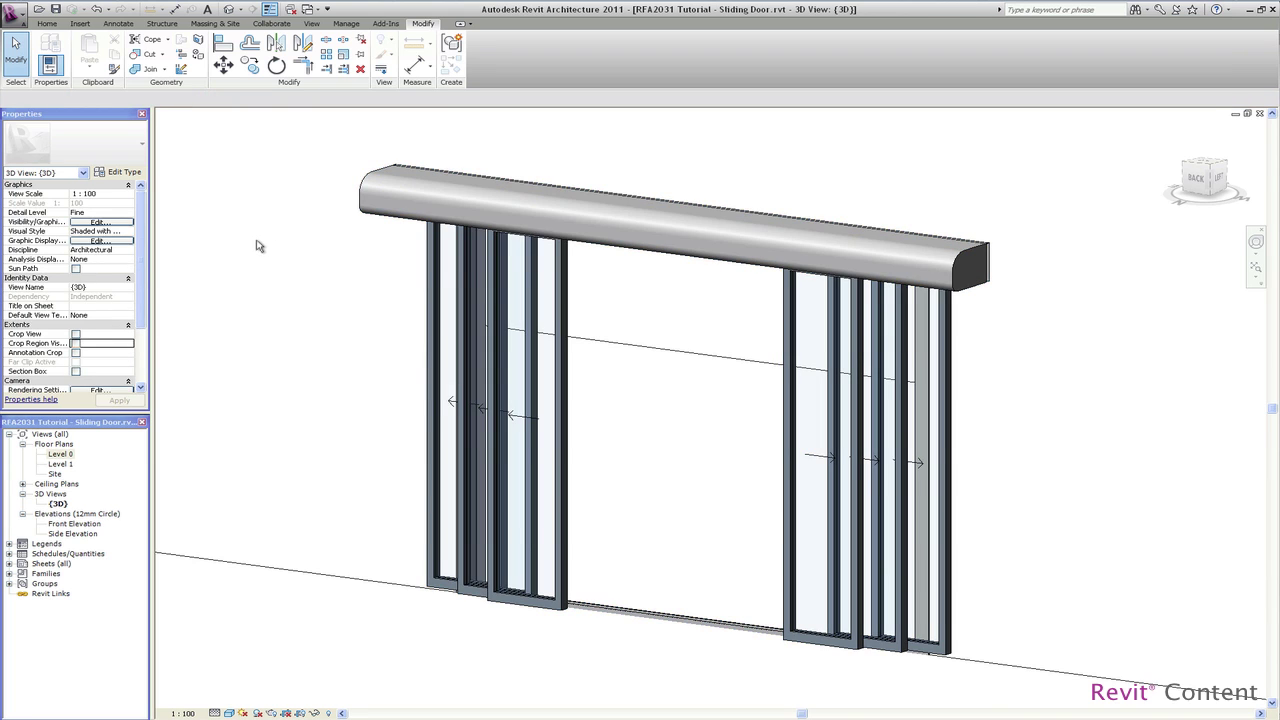
Turn off Double Sliding Doors in the door type to make it single-sided
left_click(434, 389)
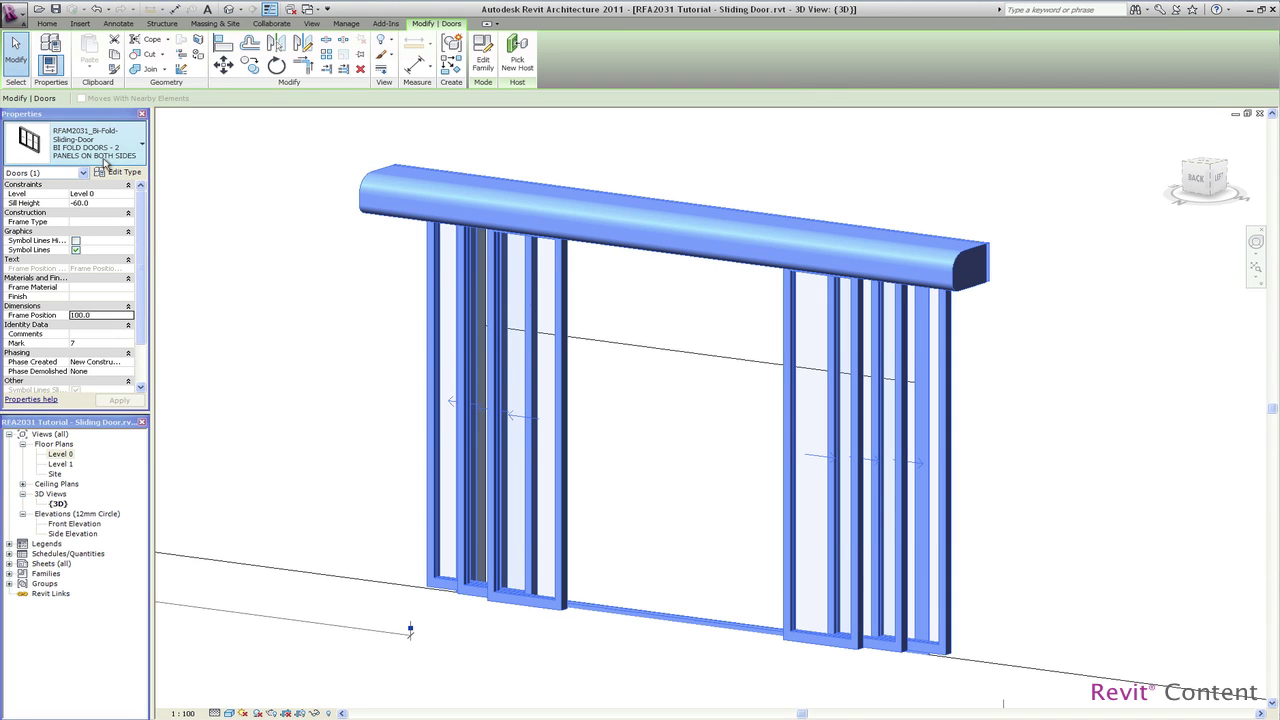
left_click(121, 172)
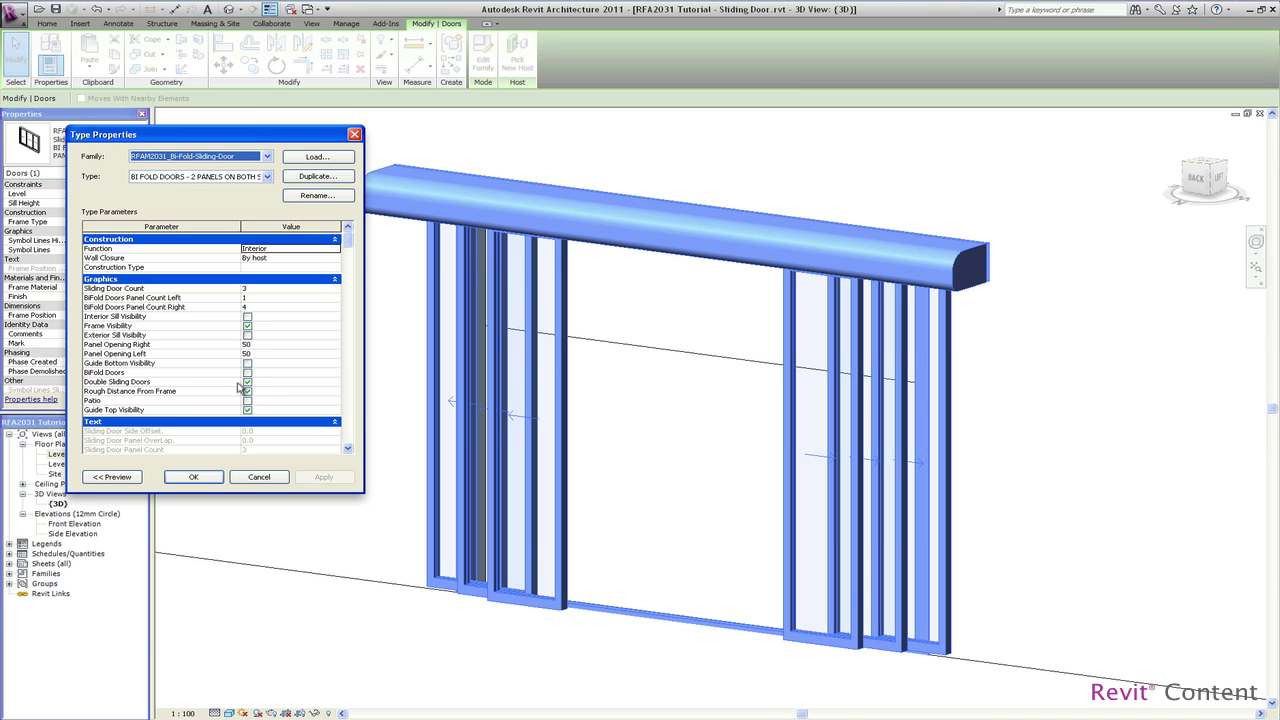
left_click(248, 384)
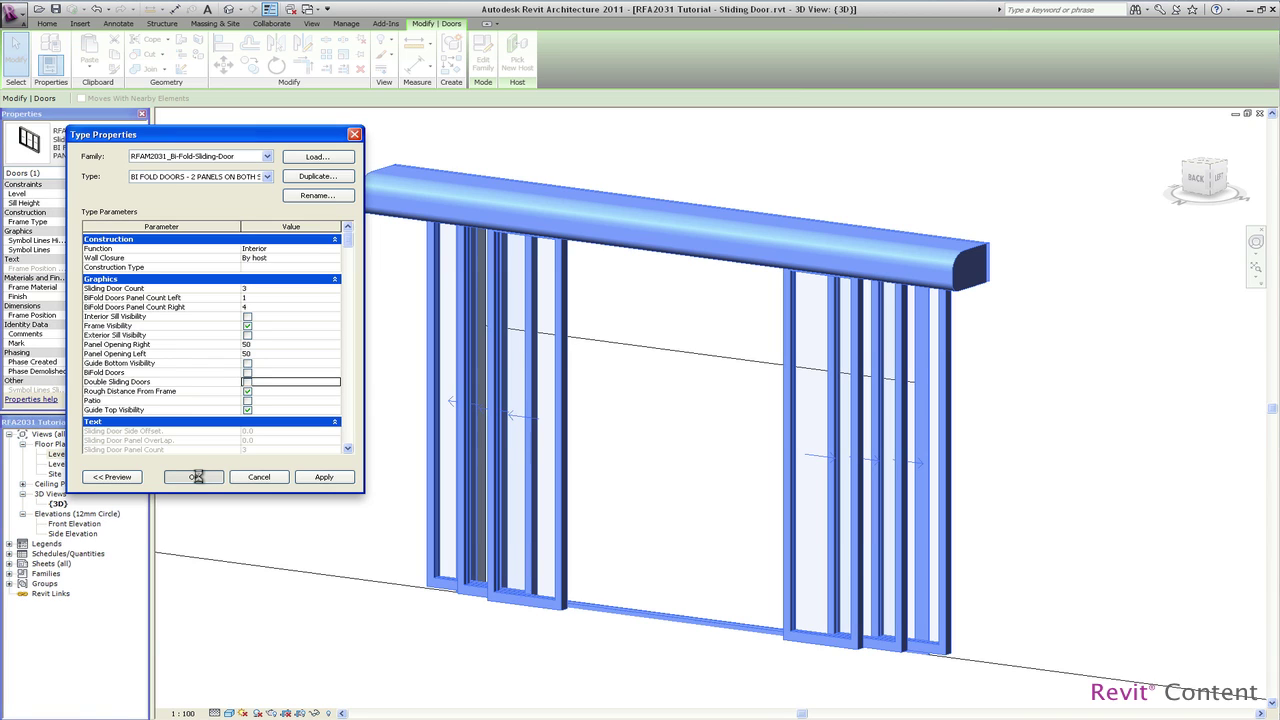
left_click(196, 476)
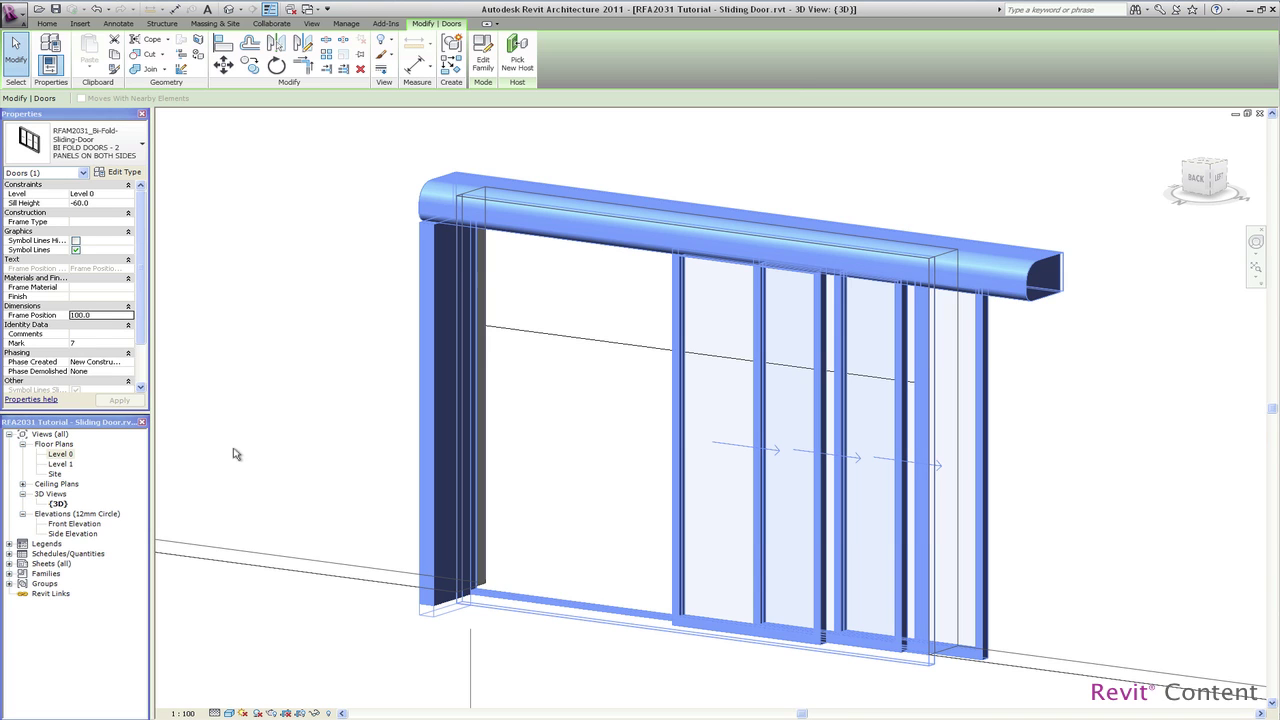
Zoom in on the single-sided door and reselect it for type editing
left_click(282, 440)
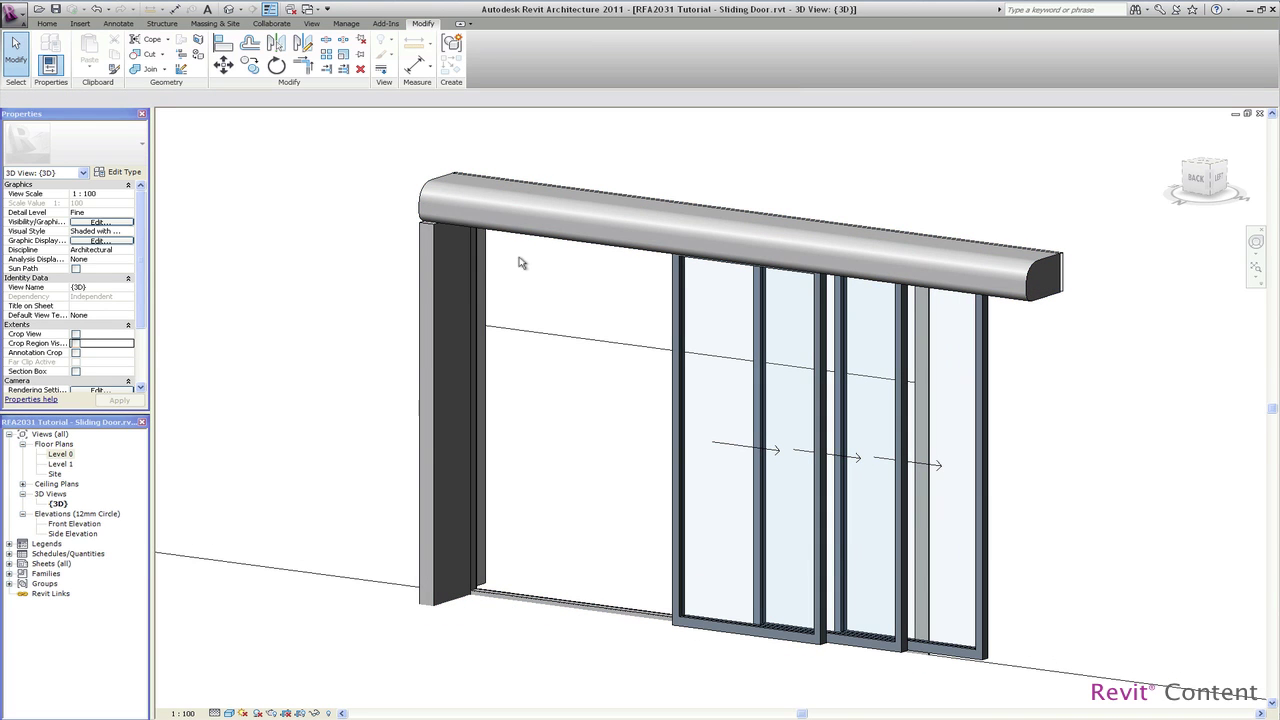
scroll(487, 170, "up", 2)
scroll(487, 170, "up", 1)
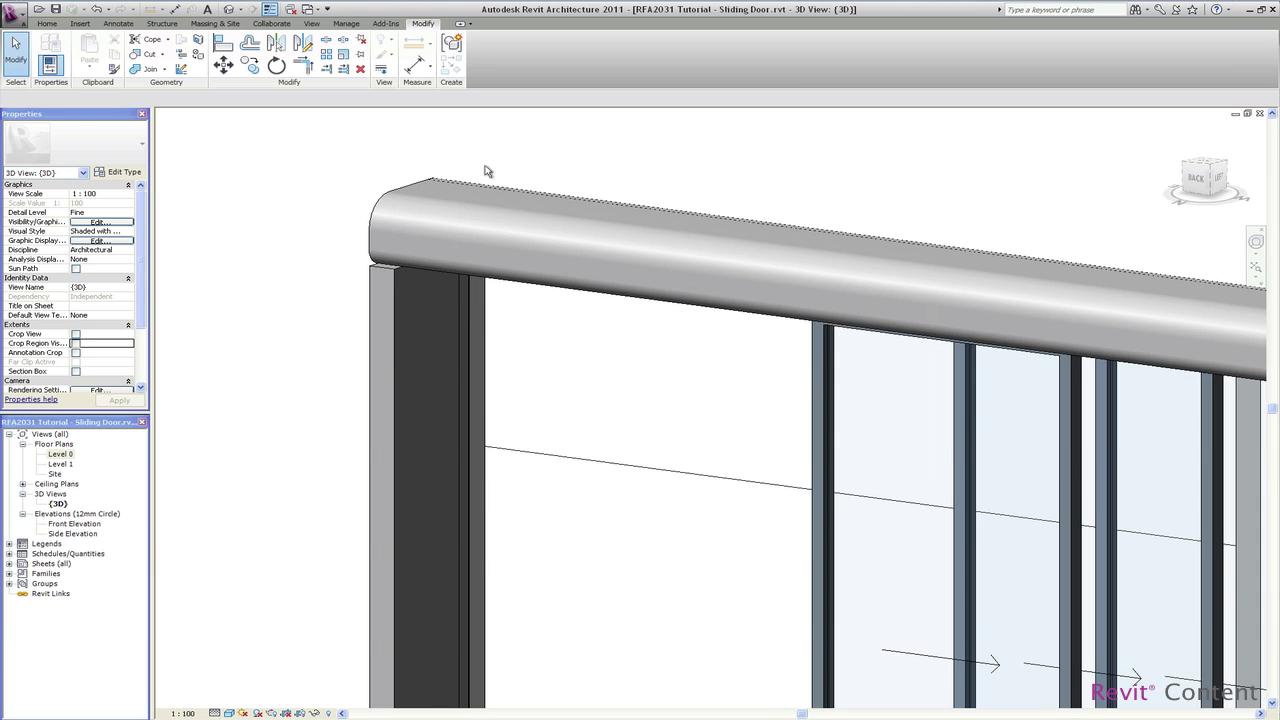
left_click(459, 276)
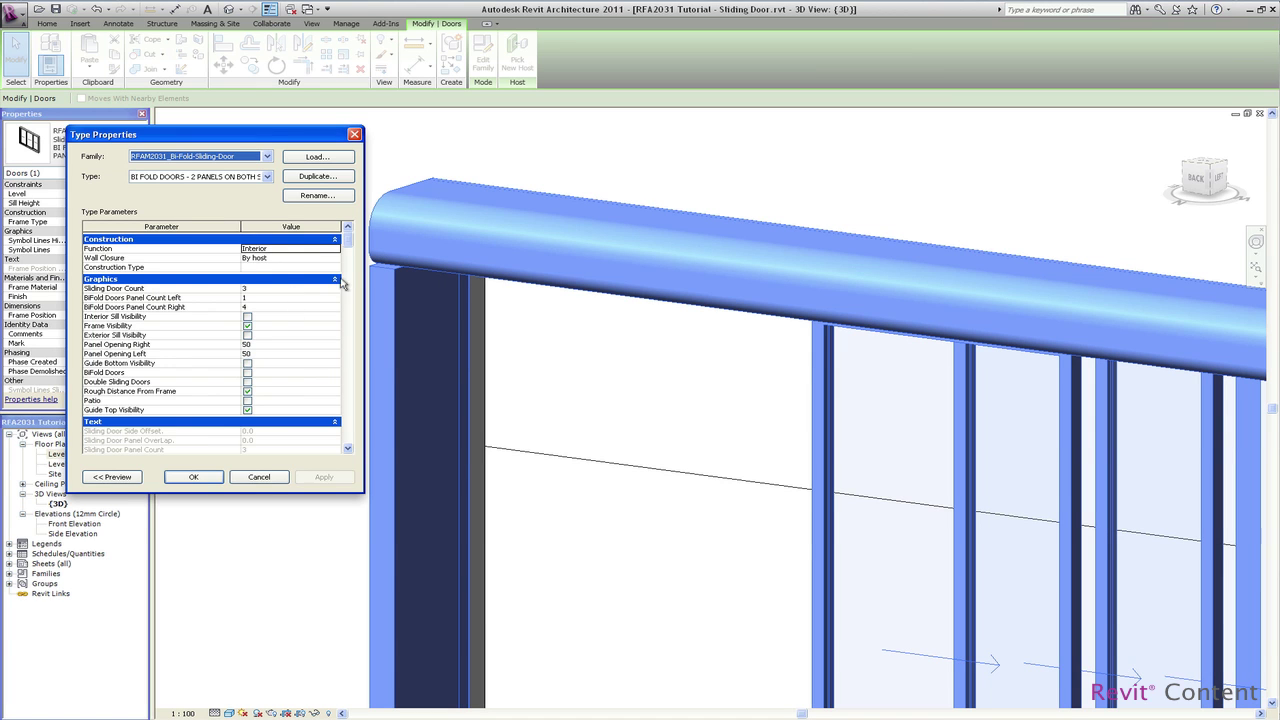
Change Sliding Door Head Frame Radius Bottom to 0 and confirm the door type
left_click_drag(348, 238, 351, 281)
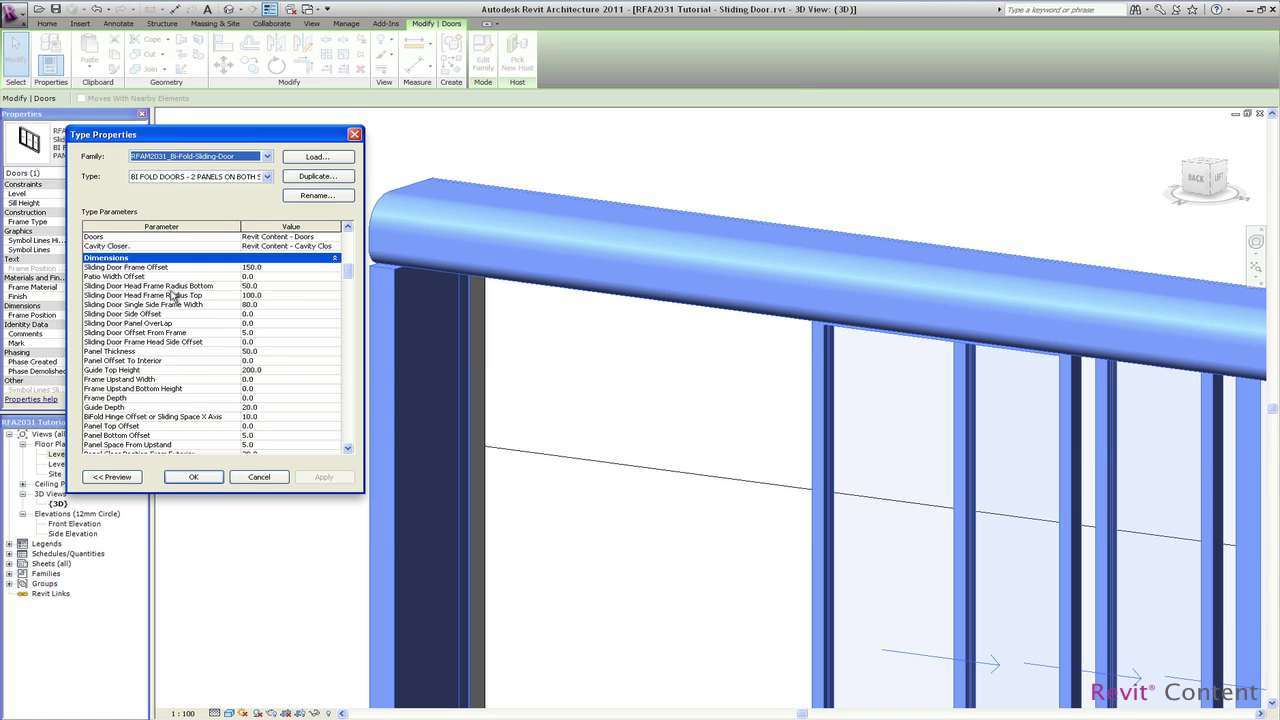
left_click(273, 285)
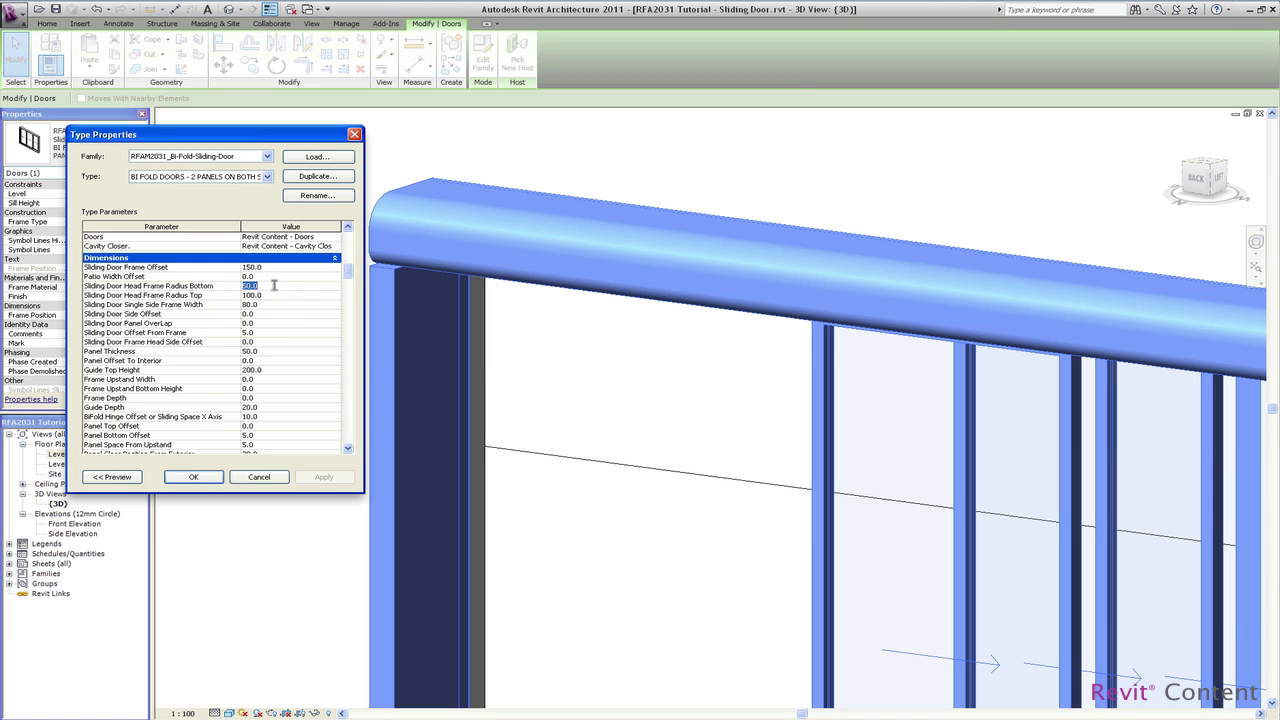
type("0")
left_click(209, 478)
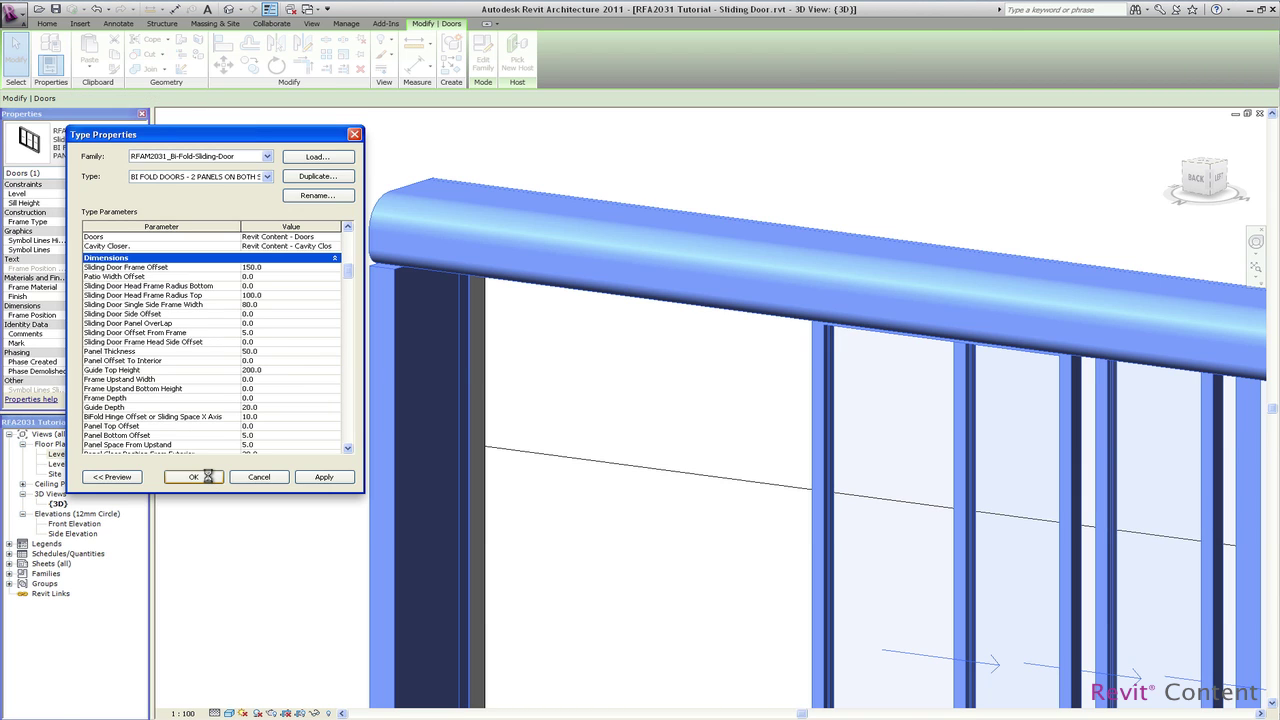
left_click(228, 474)
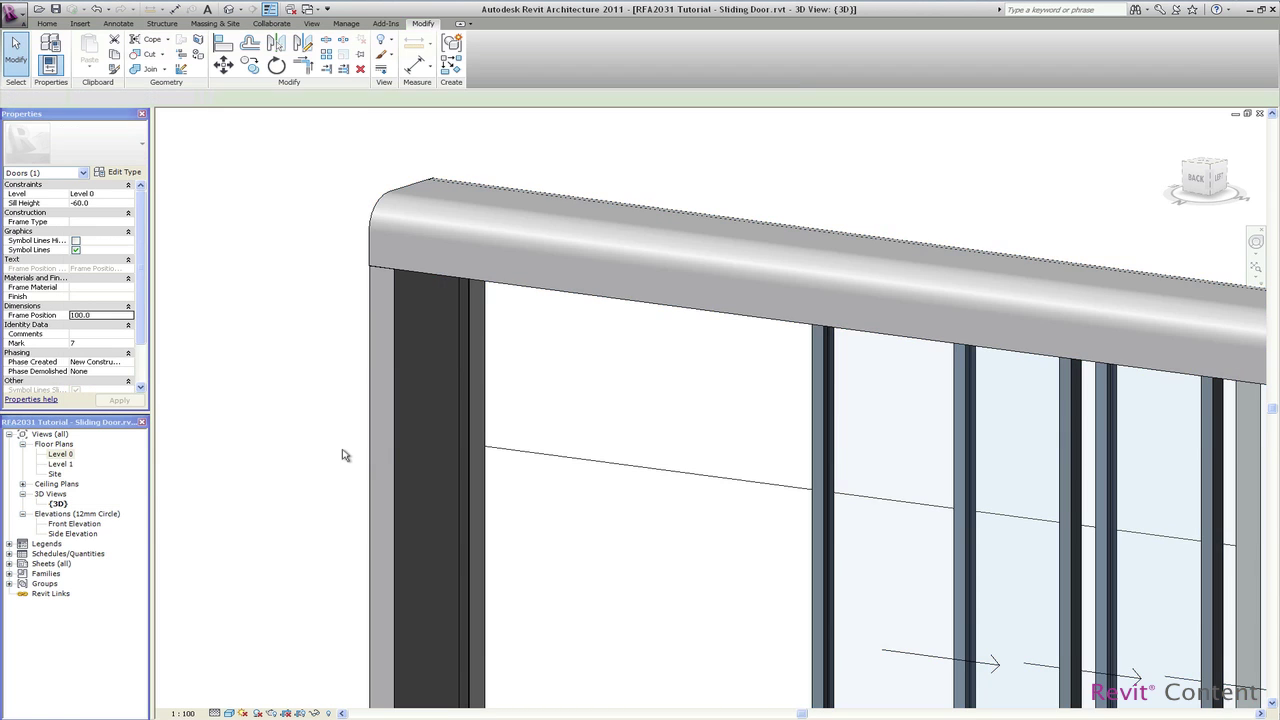
scroll(341, 455, "down", 5)
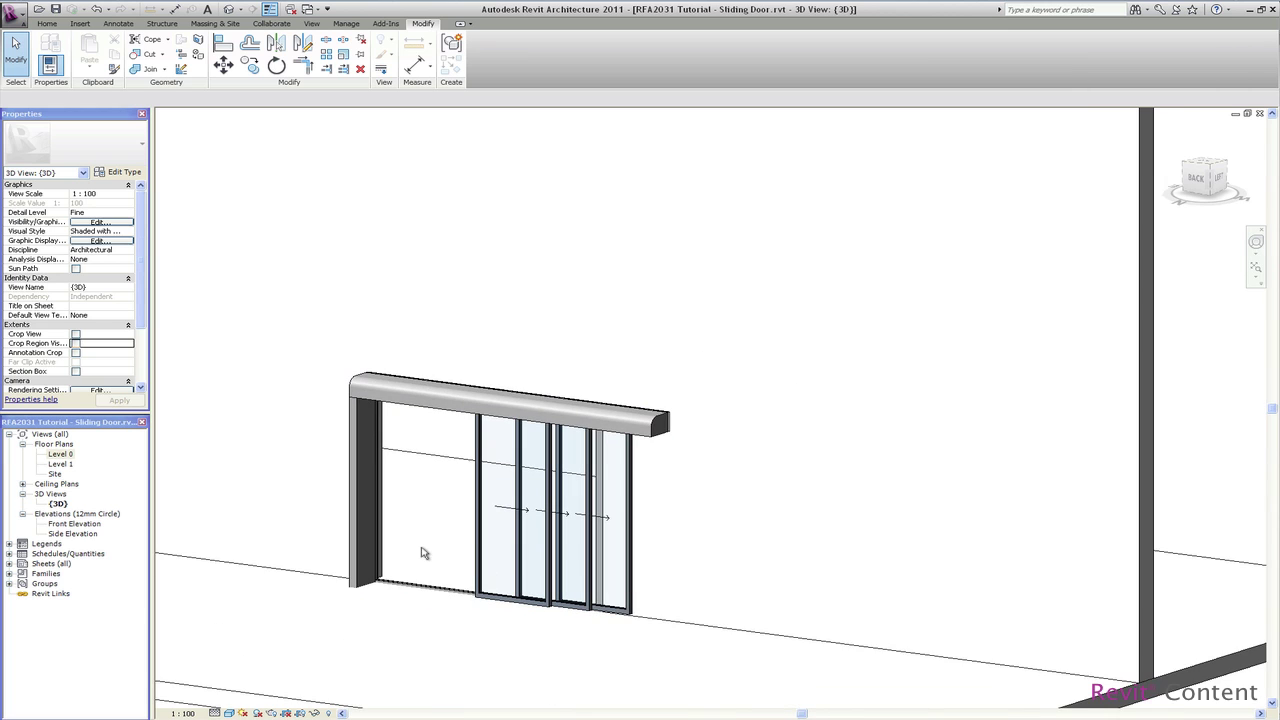
Recentre the 3D view, then open the Level 0 floor plan centred on the door
middle_click_drag(457, 643, 517, 623)
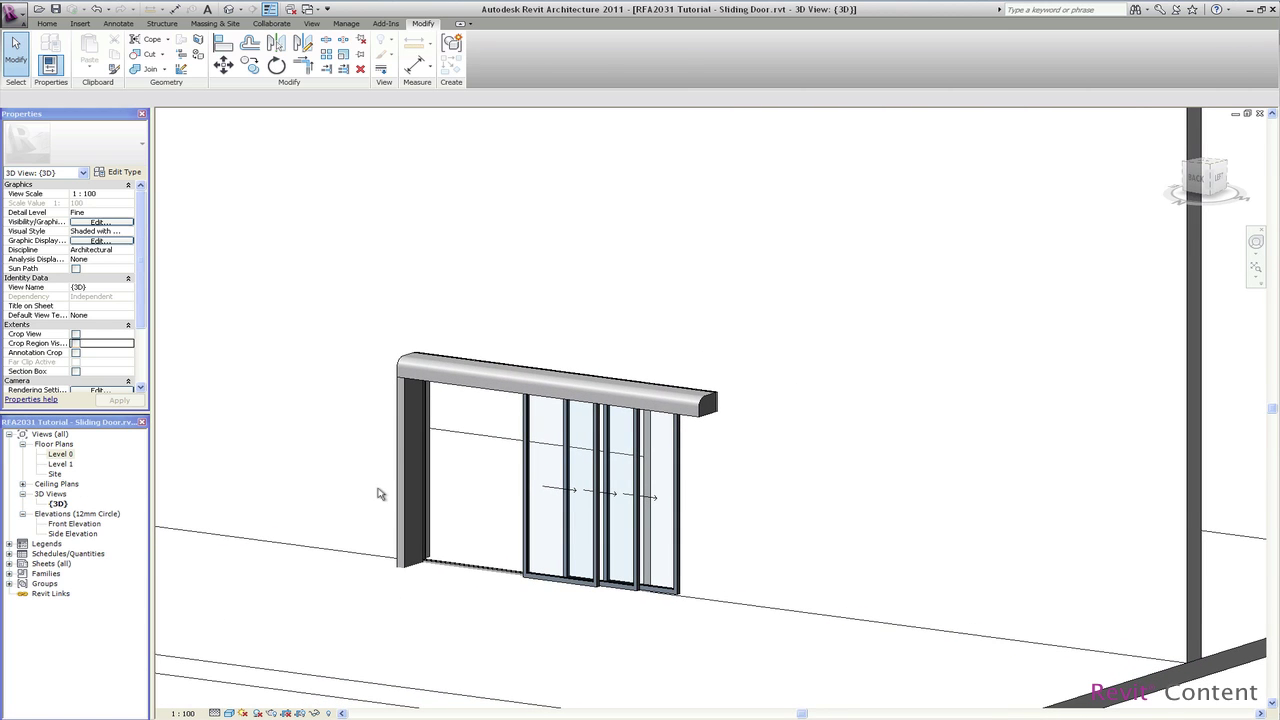
scroll(378, 493, "up", 2)
scroll(378, 493, "up", 1)
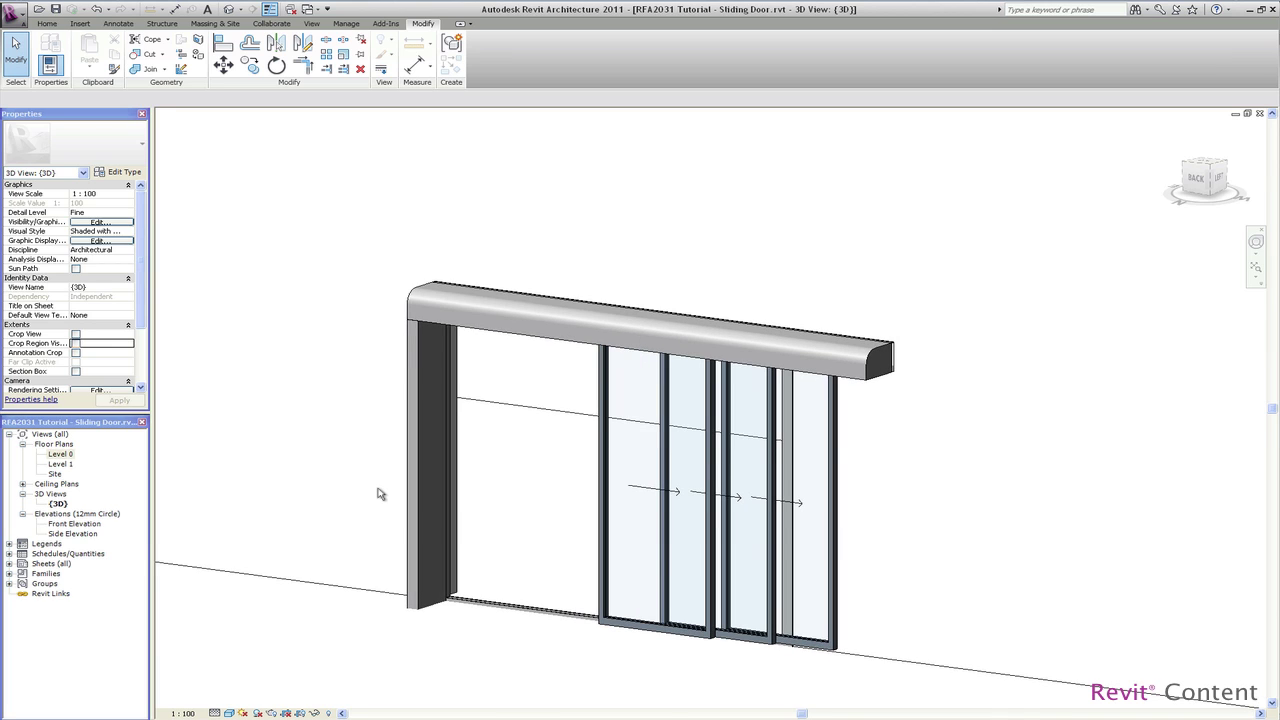
double_click(59, 454)
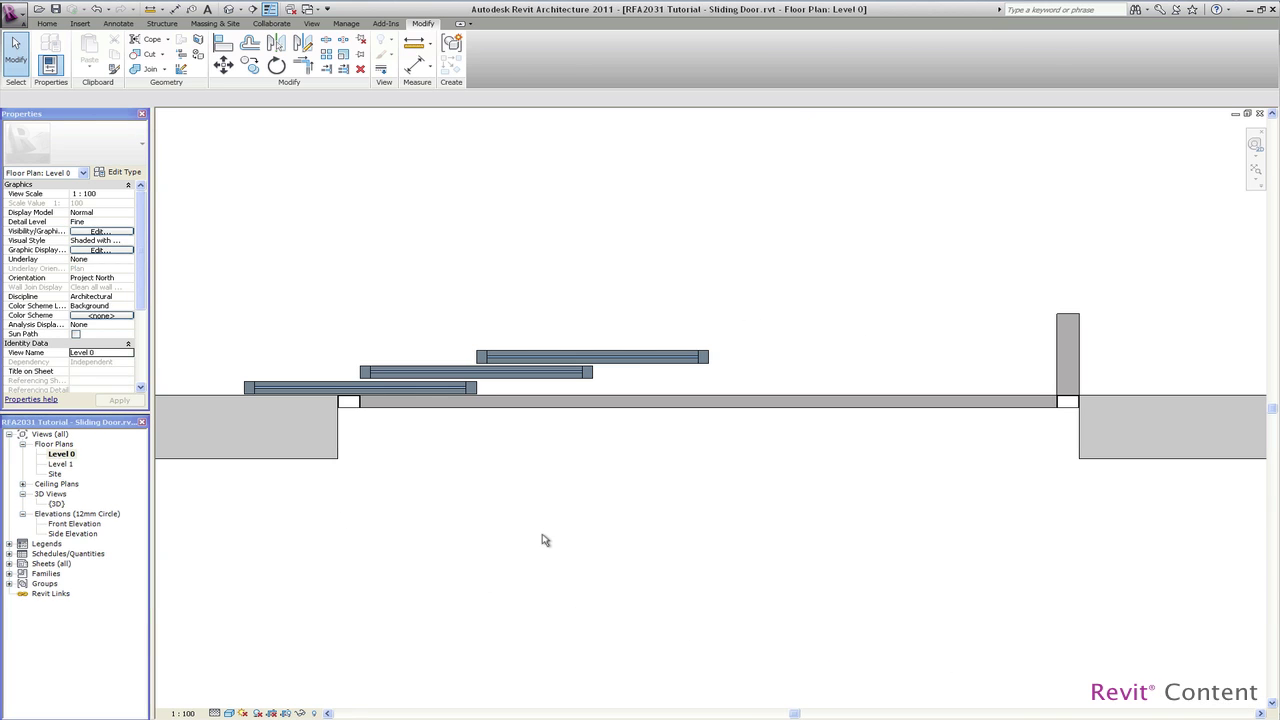
middle_click_drag(632, 540, 638, 538)
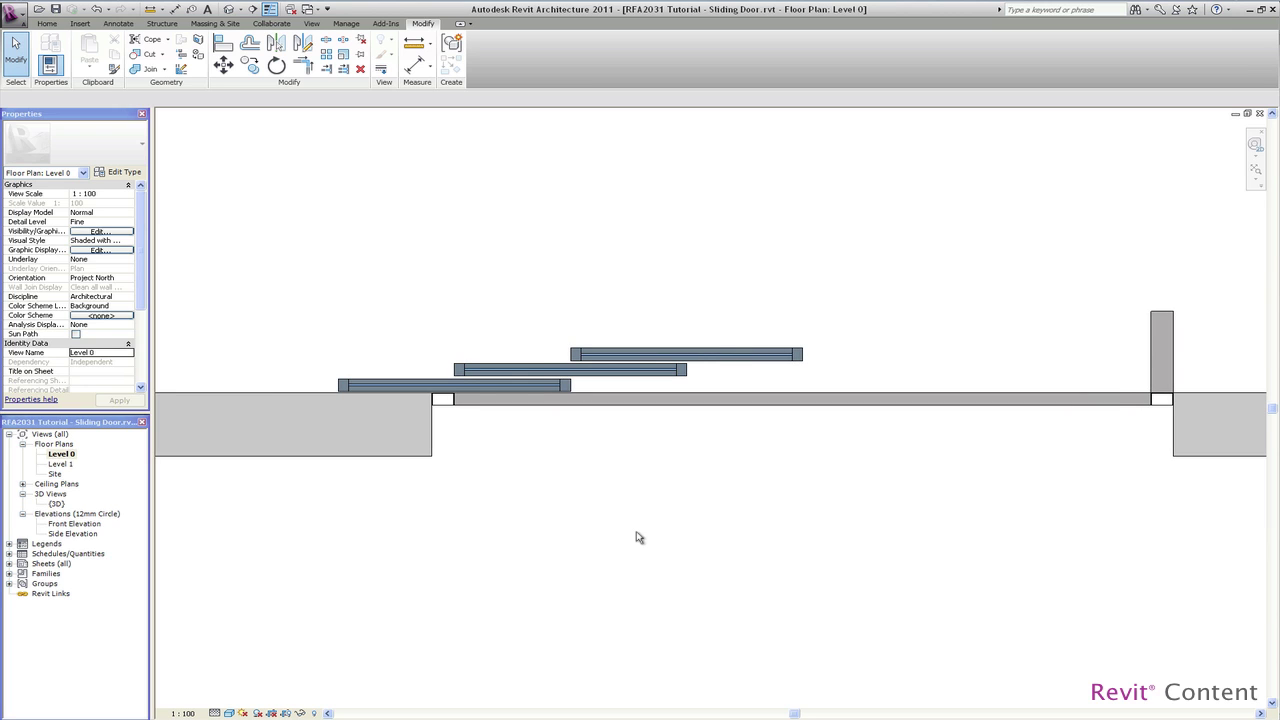
Set Panel Opening Right and Panel Opening Left to 0 in the door type
left_click(575, 377)
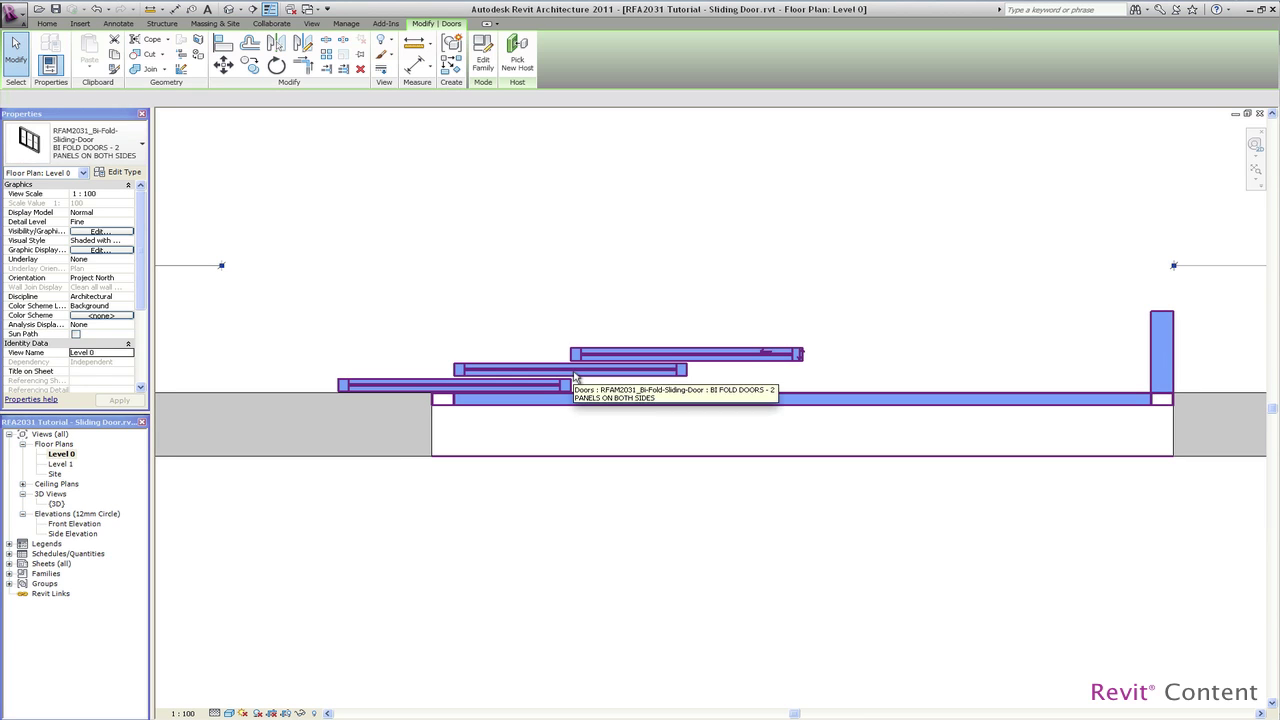
left_click(129, 173)
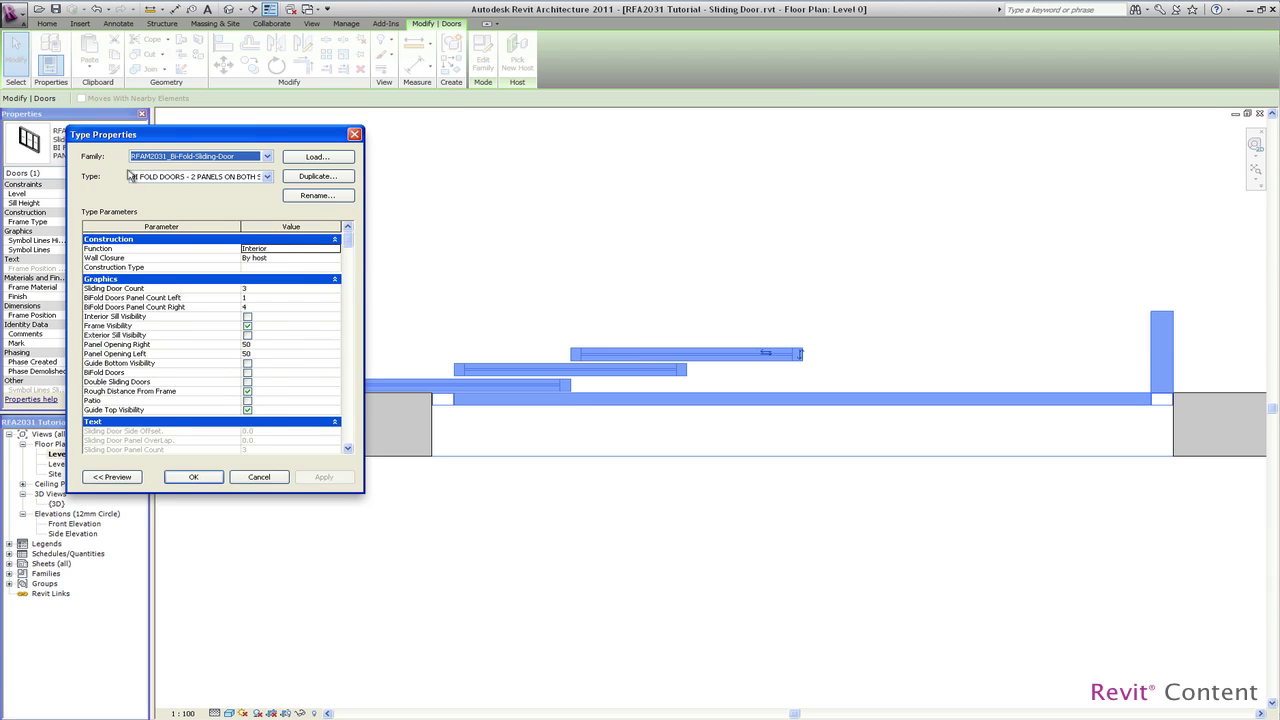
left_click(267, 344)
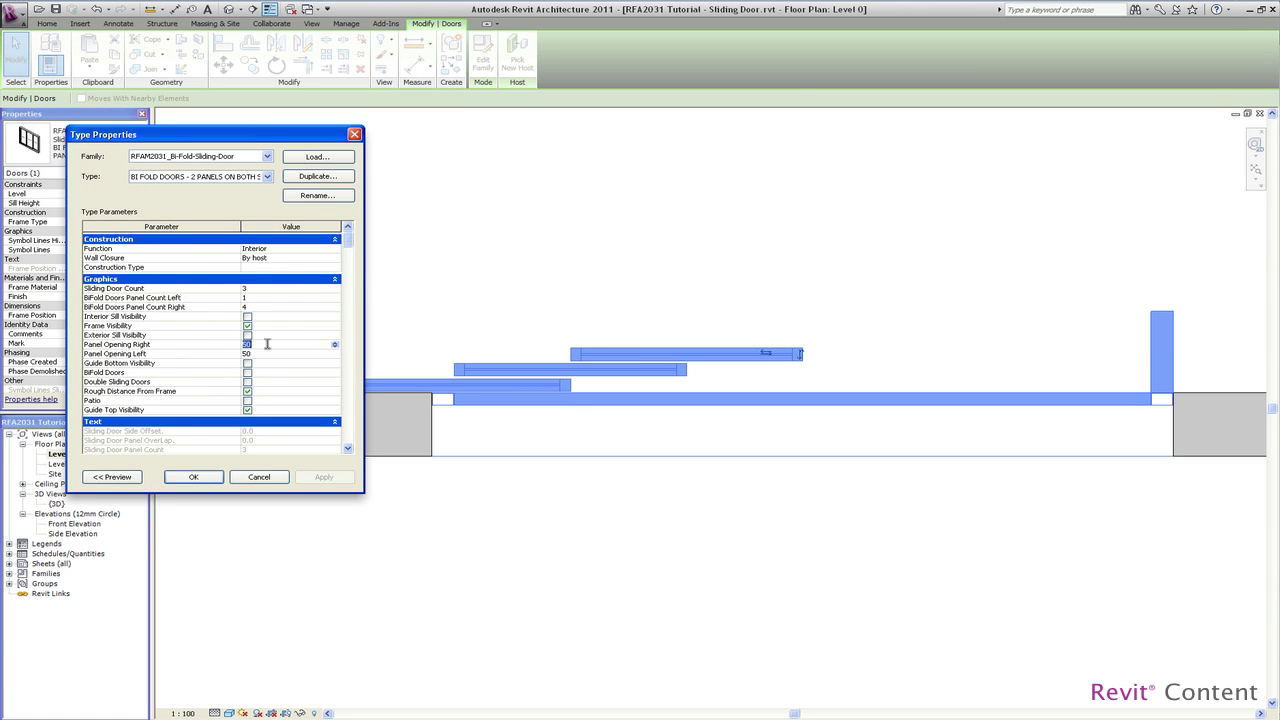
type("0")
left_click(266, 353)
type("0")
left_click(192, 477)
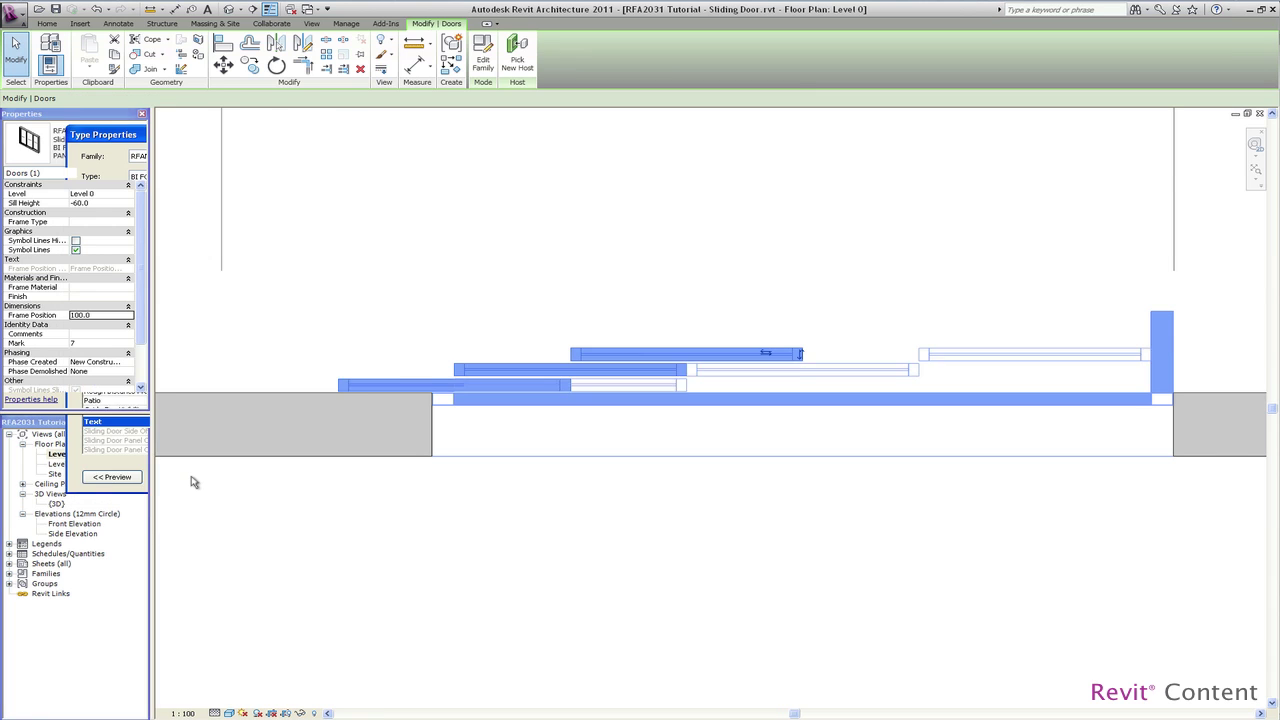
Review the closed panel layout, then reselect the door and reopen its type parameters
left_click(666, 544)
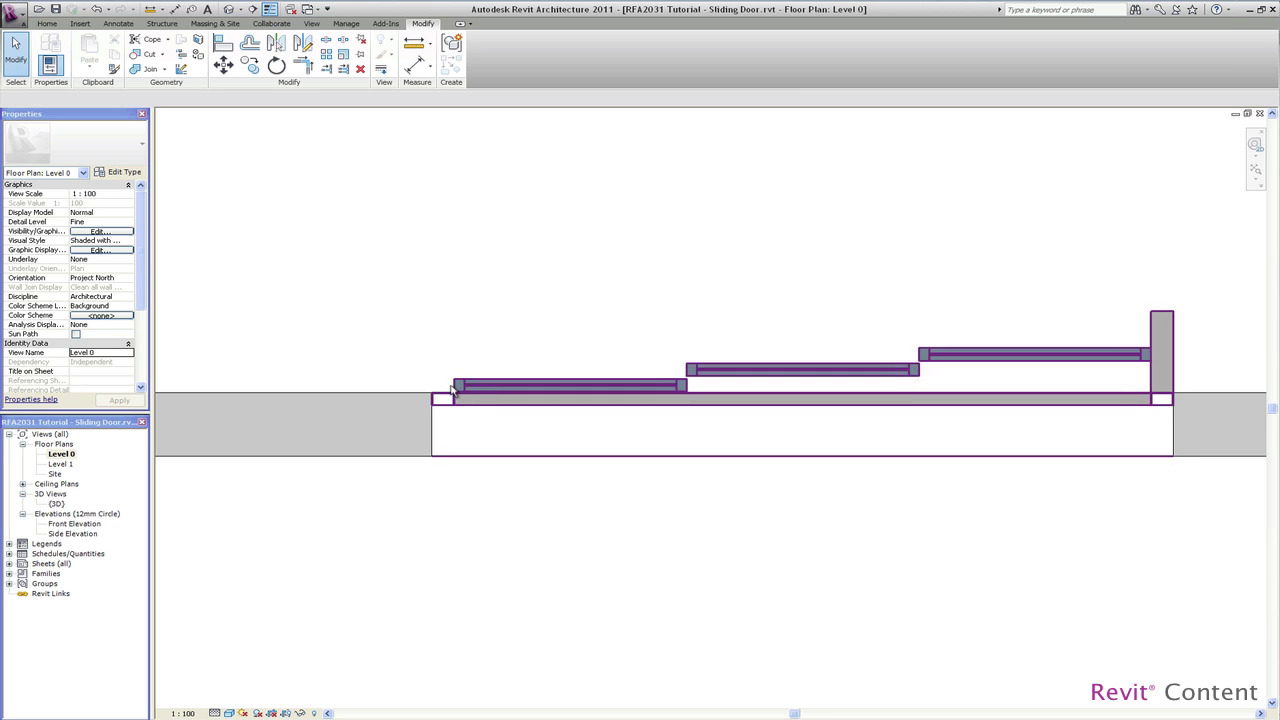
left_click(724, 373)
left_click(120, 173)
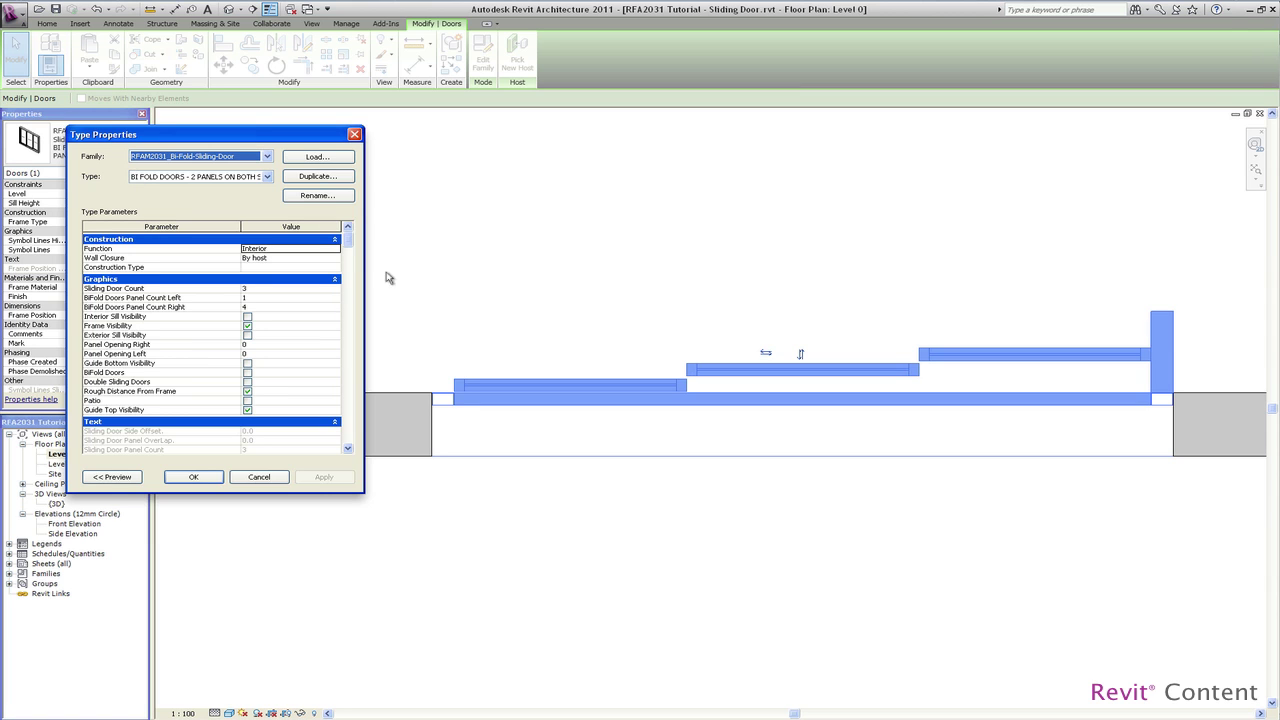
Set Sliding Door Side Offset to 37.0 so the panels overlap, and confirm the type
left_click_drag(351, 244, 351, 274)
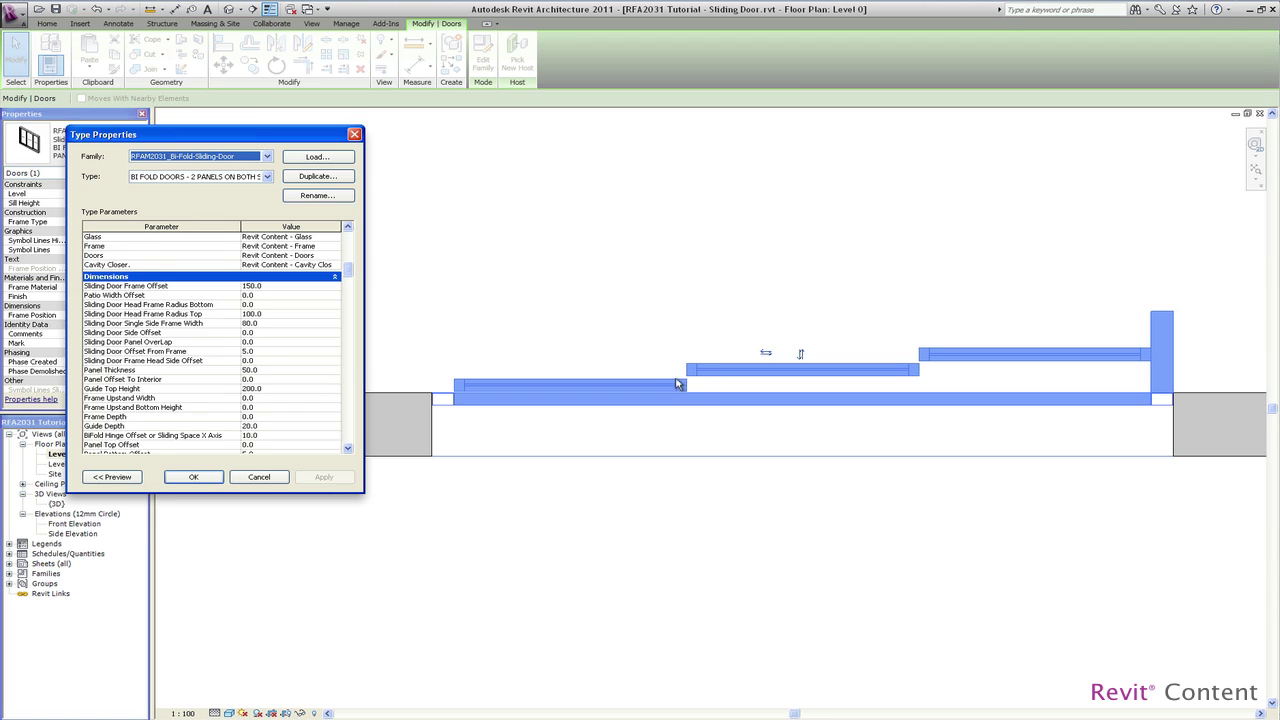
left_click(266, 332)
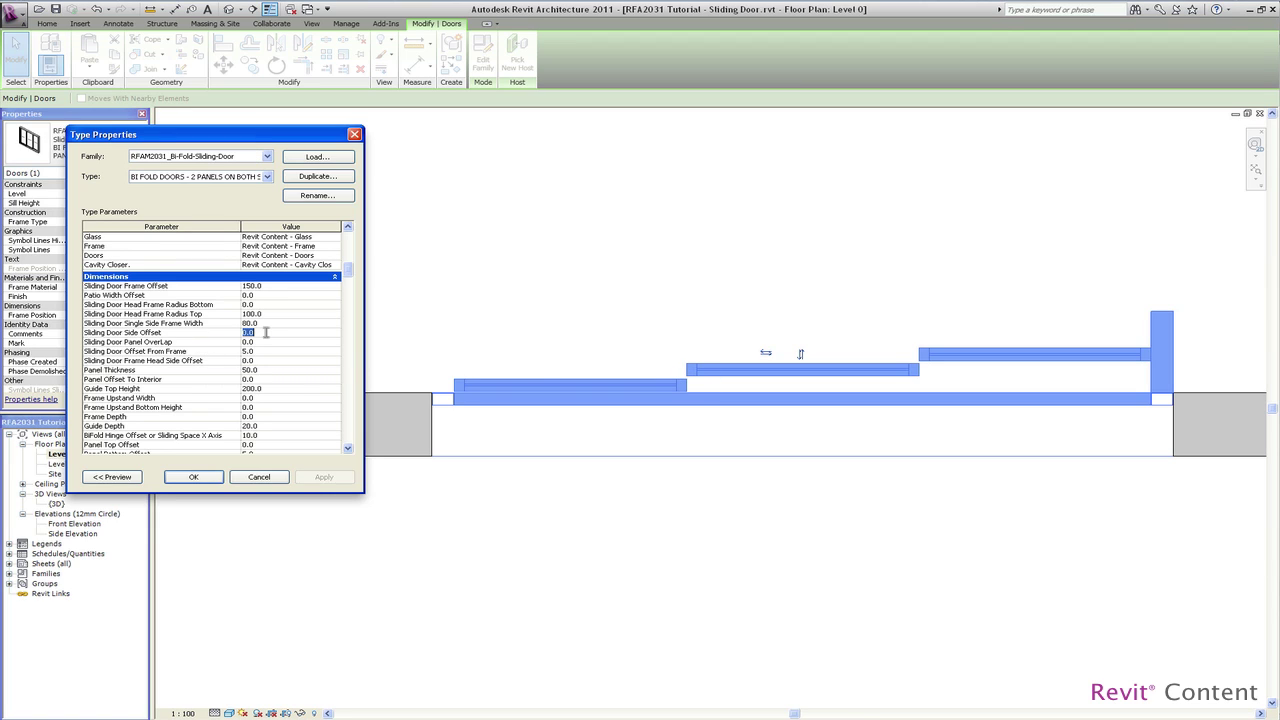
type("37")
left_click(216, 477)
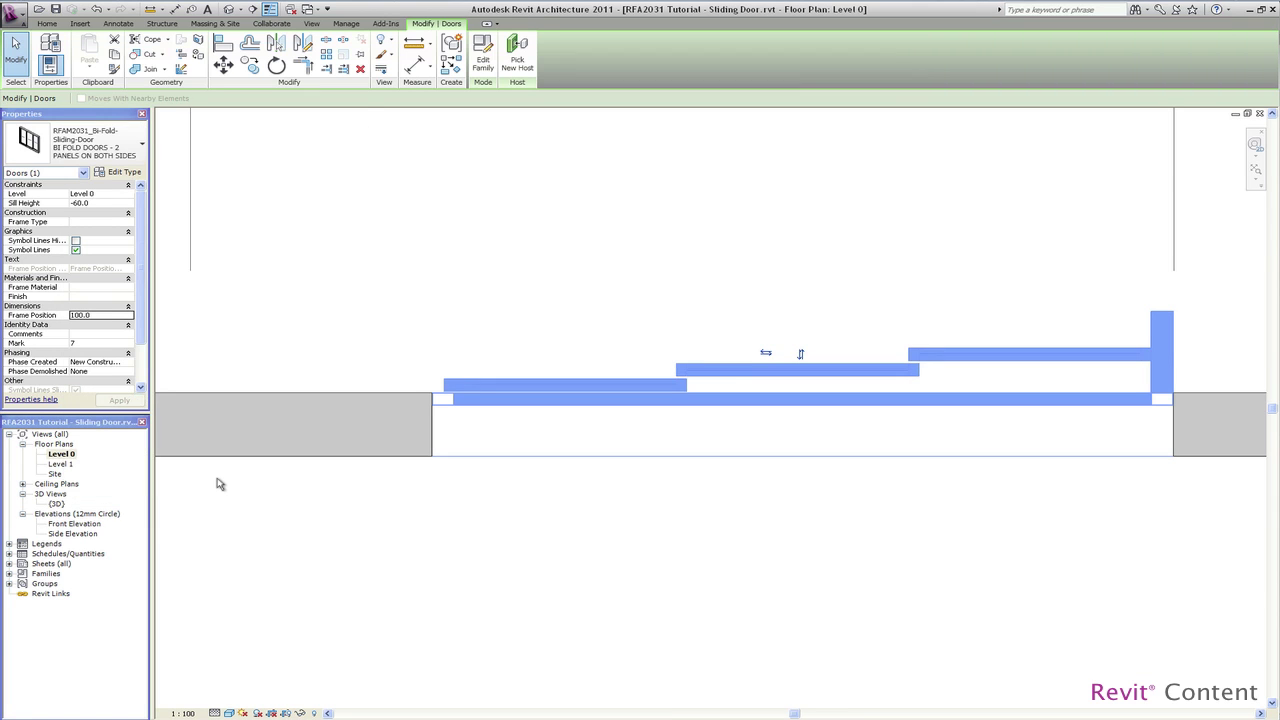
Switch to the {3D} view, reselect the sliding door and open its Type Properties
left_click(580, 531)
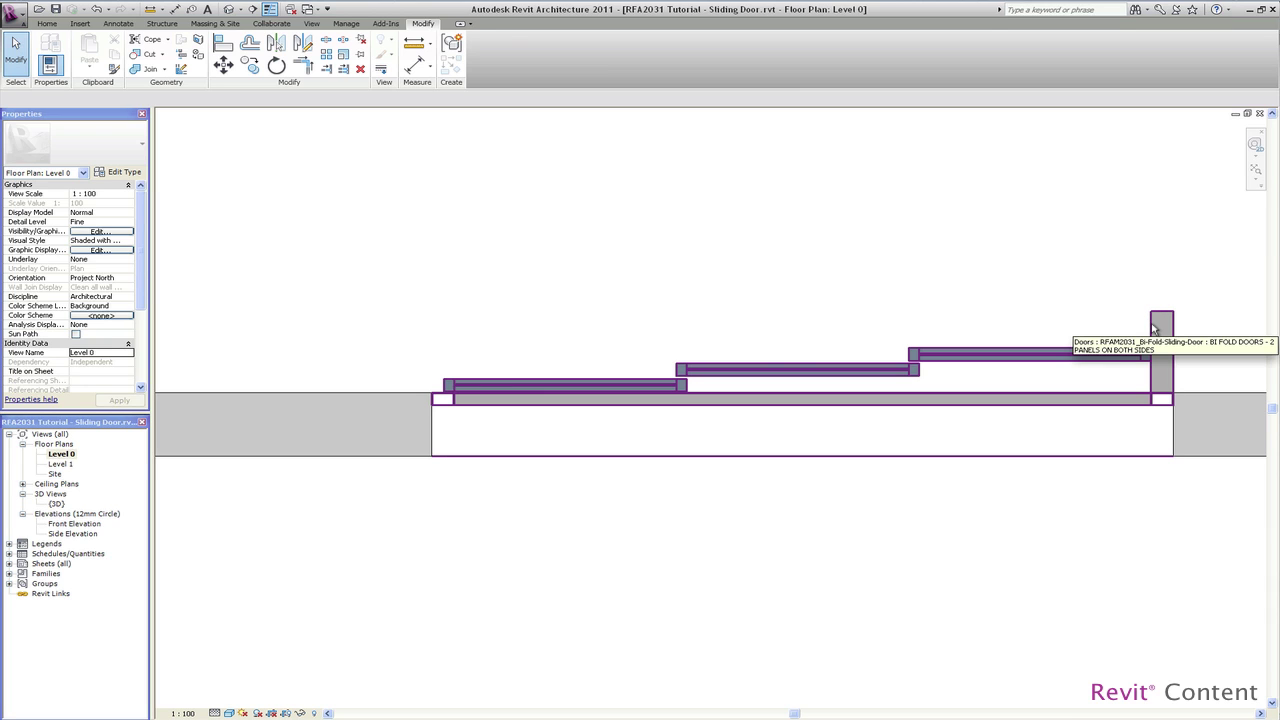
left_click(1153, 328)
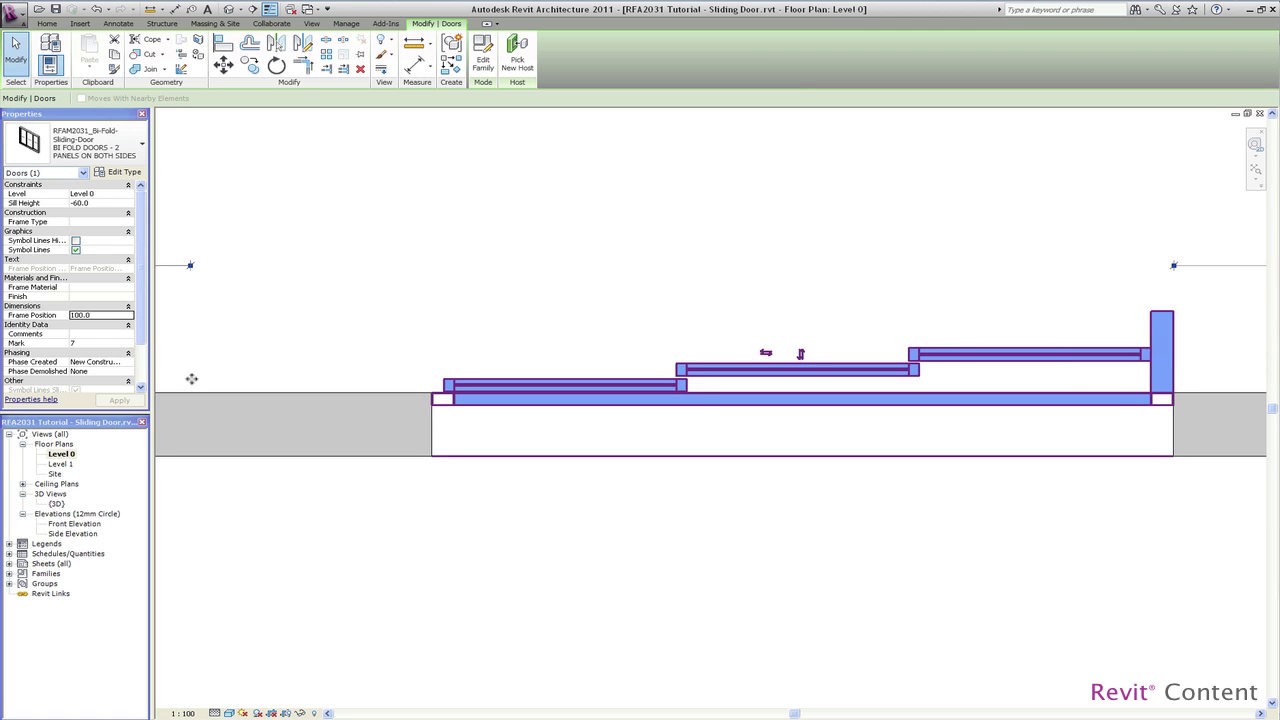
double_click(58, 504)
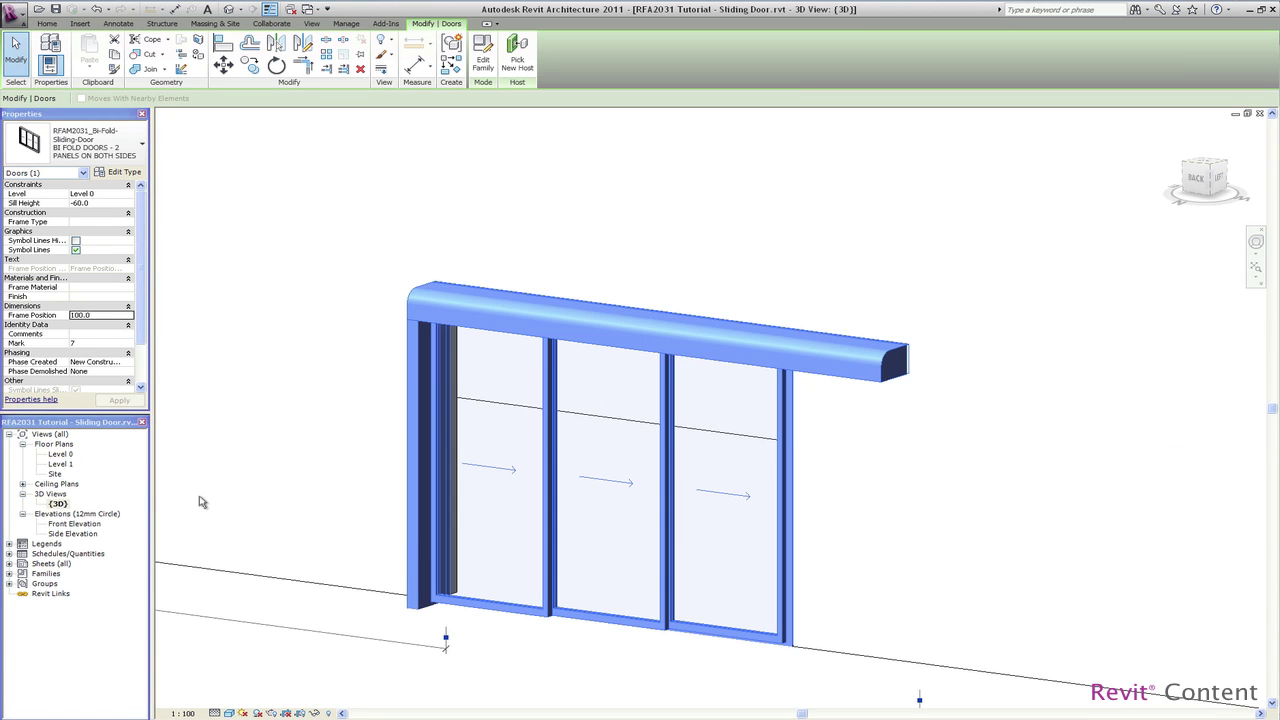
middle_click_drag(297, 469, 330, 414)
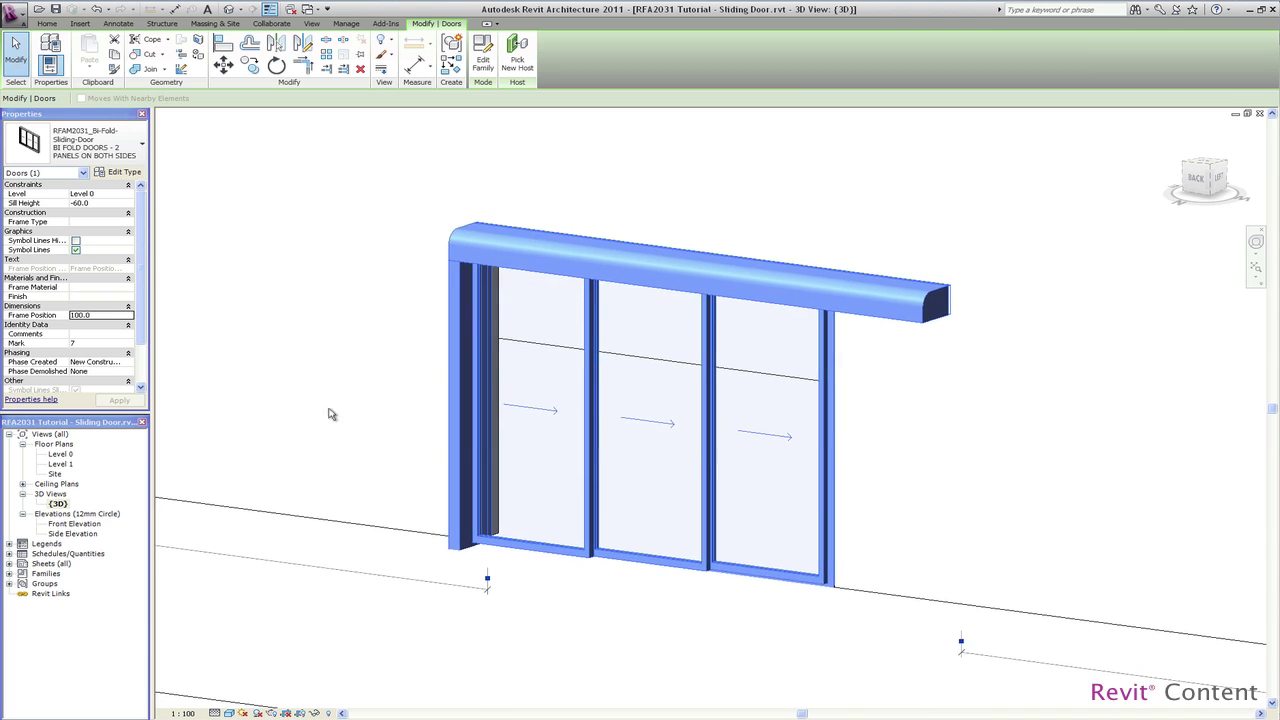
left_click(638, 625)
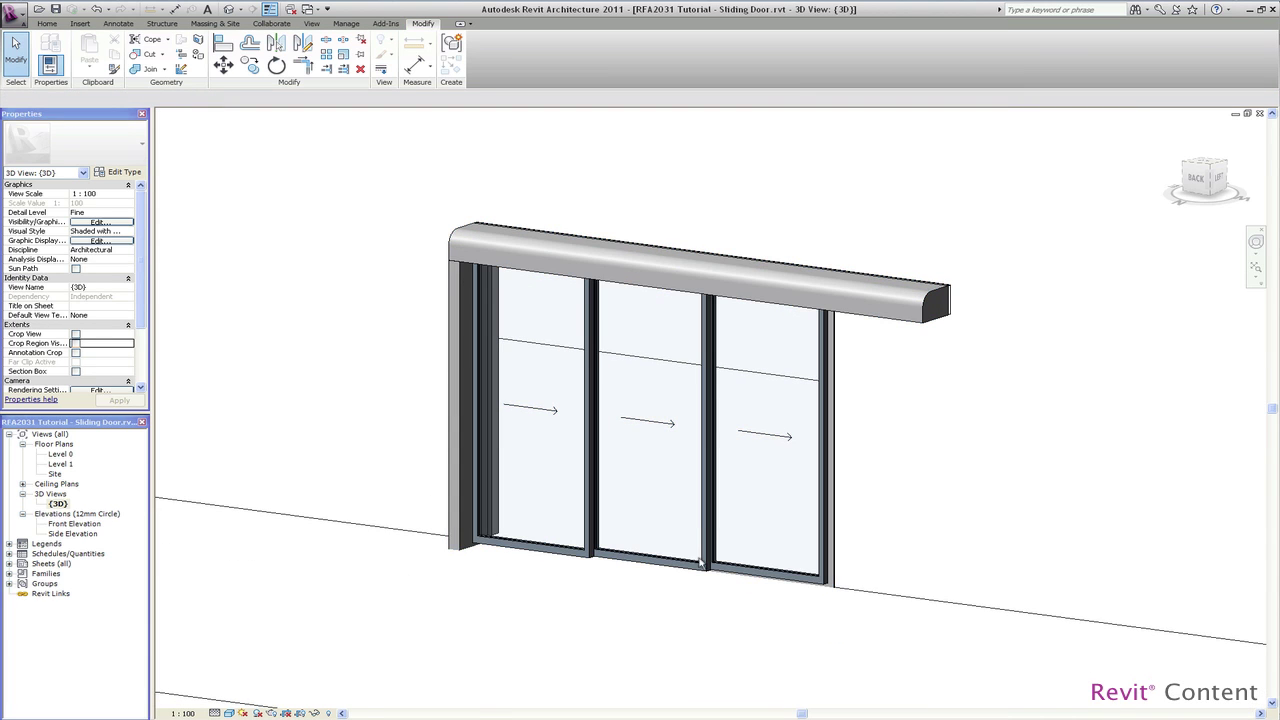
left_click(950, 310)
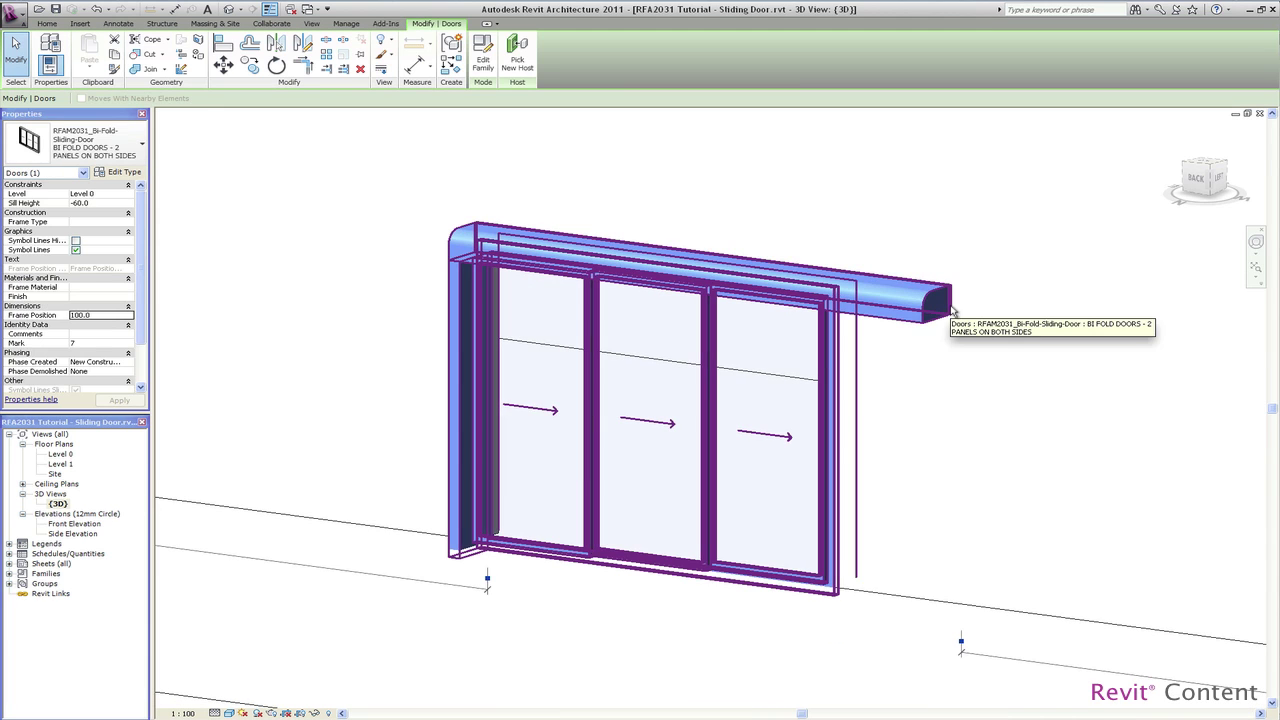
left_click(132, 174)
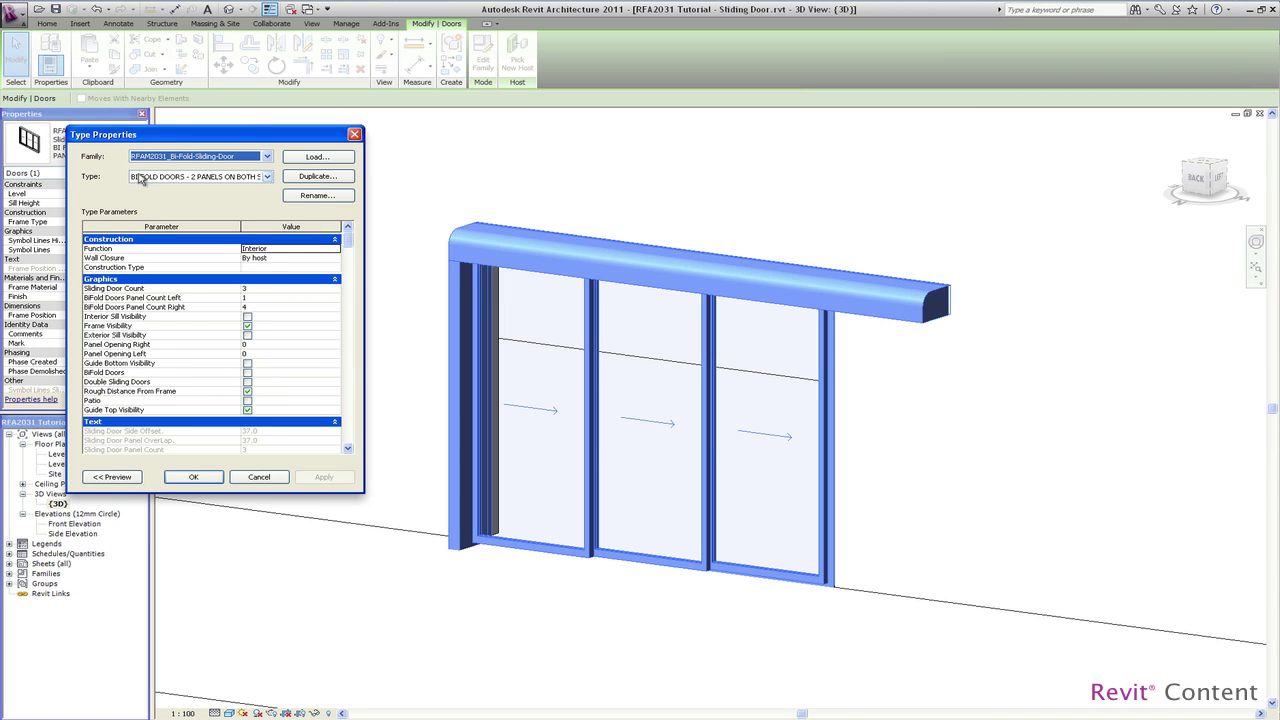
Set the Sliding Door Head Frame Radius Top to 0
left_click_drag(349, 244, 349, 274)
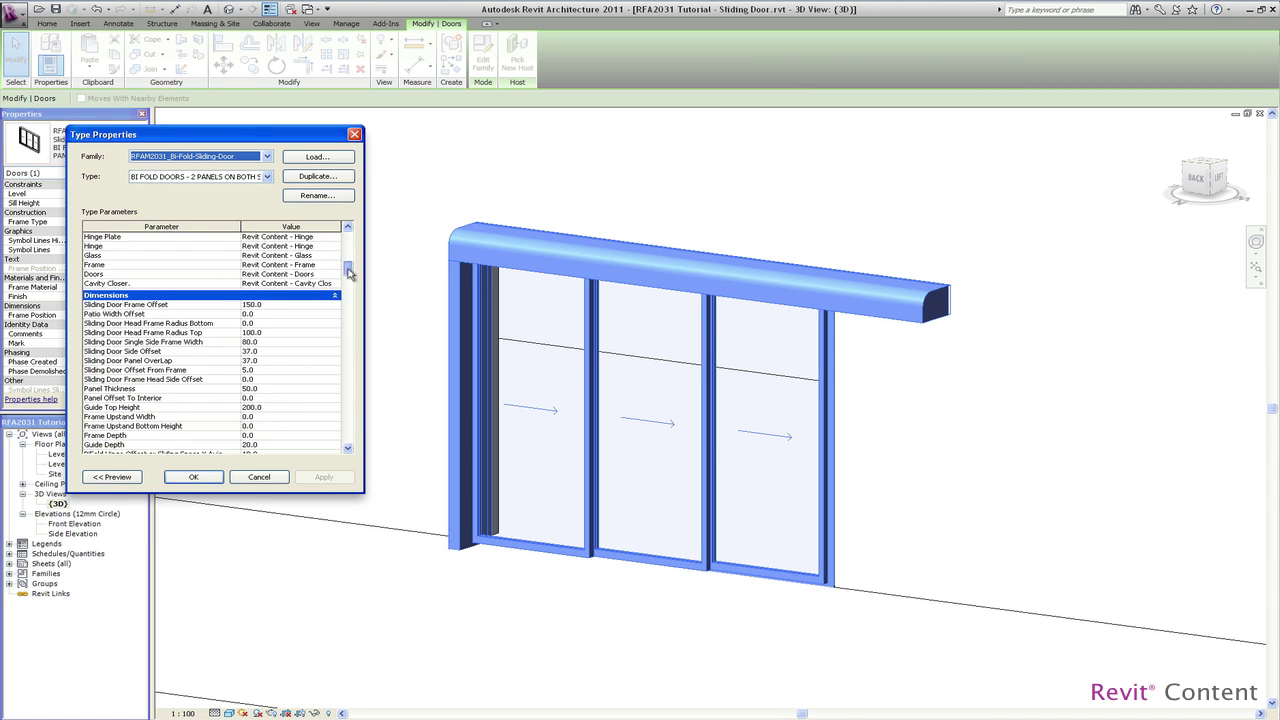
left_click(272, 333)
type("0")
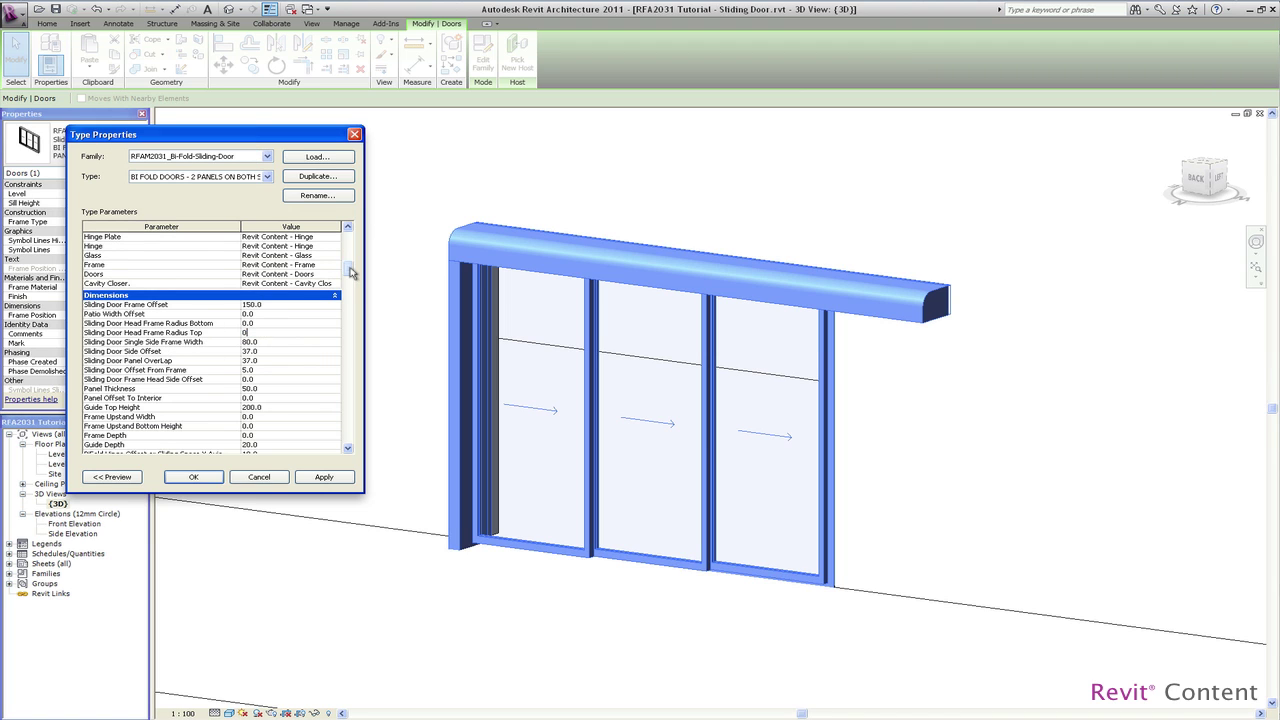
left_click_drag(350, 272, 350, 244)
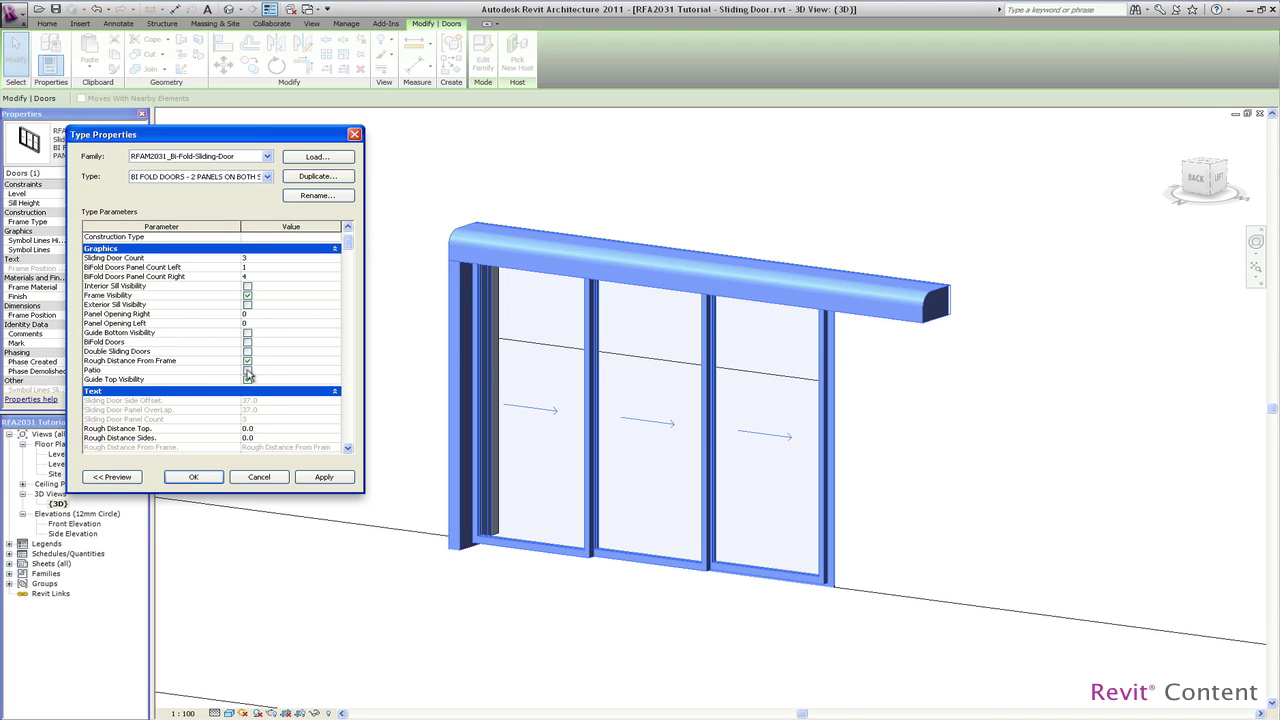
Enable the Patio option, set Sliding Door Frame Offset to 10.0, and confirm
left_click(247, 371)
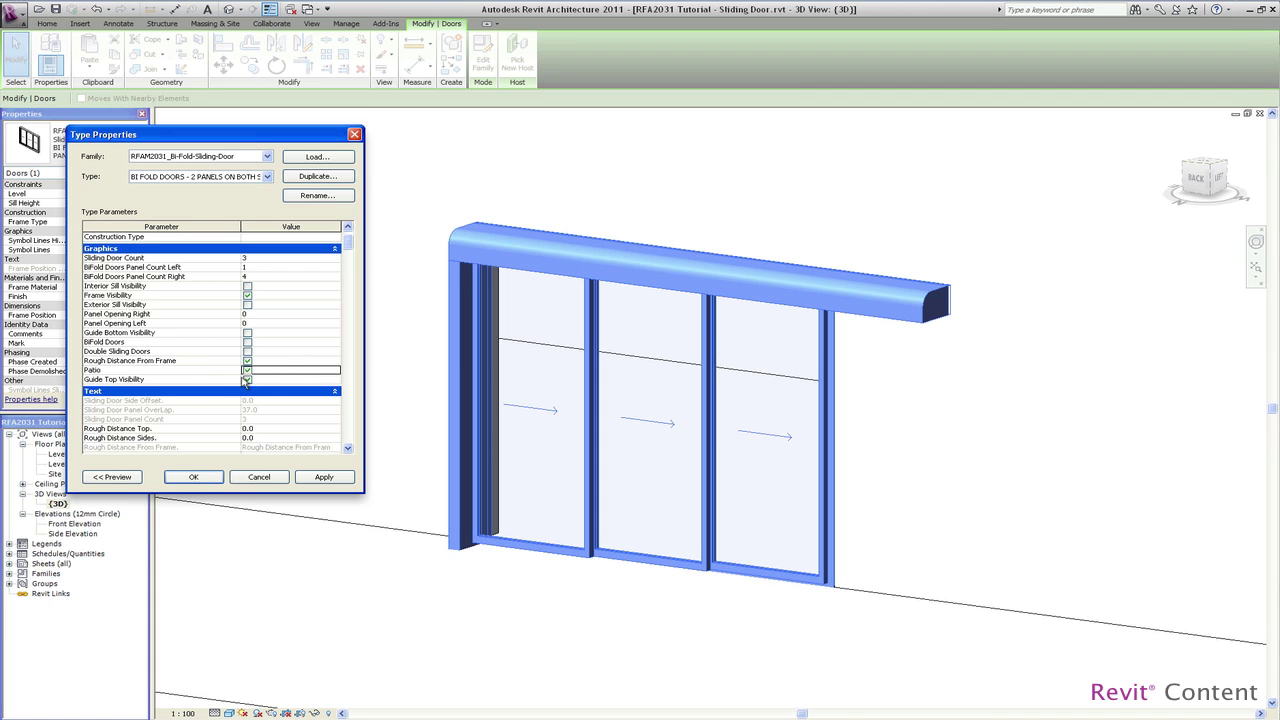
left_click_drag(348, 243, 352, 276)
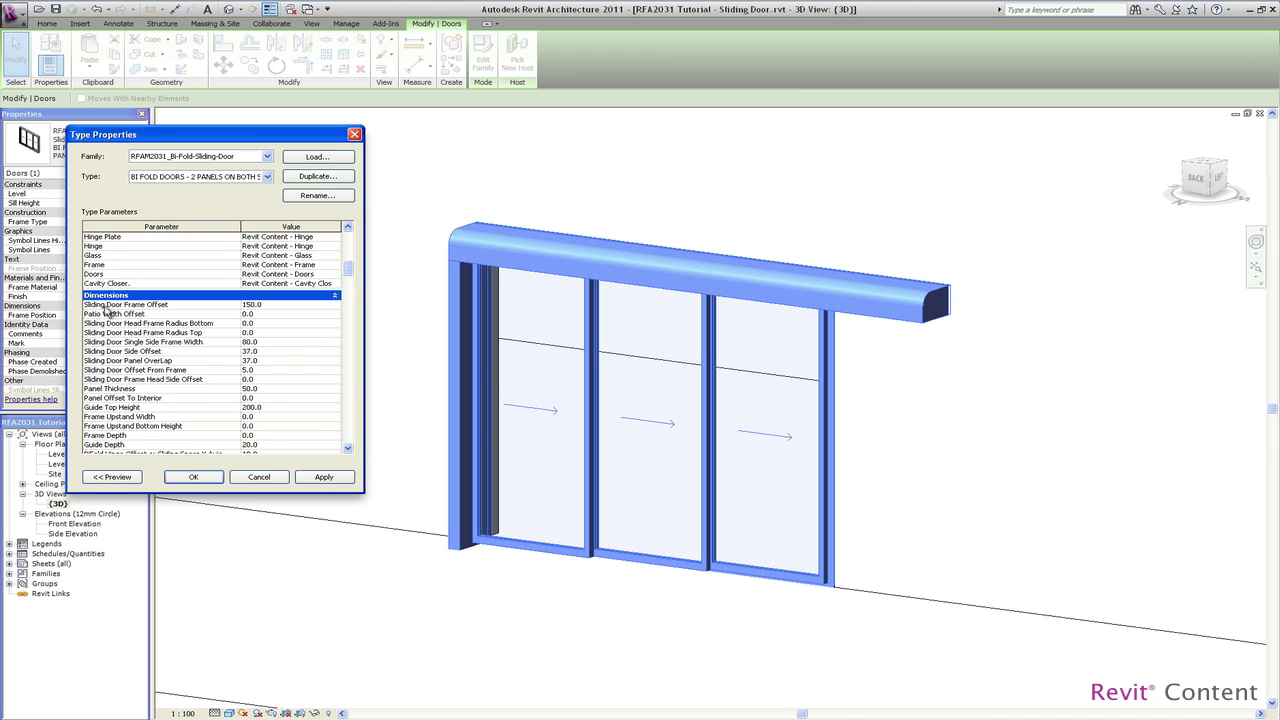
left_click(284, 307)
left_click(205, 478)
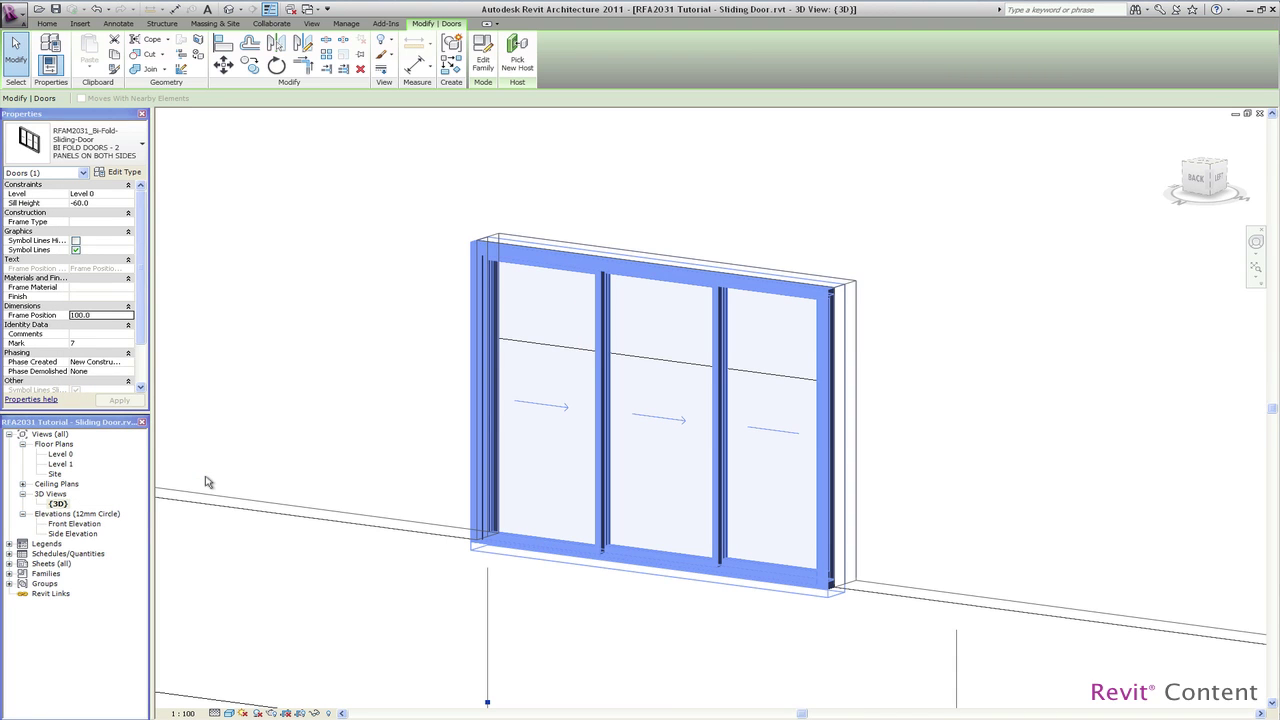
left_click(331, 424)
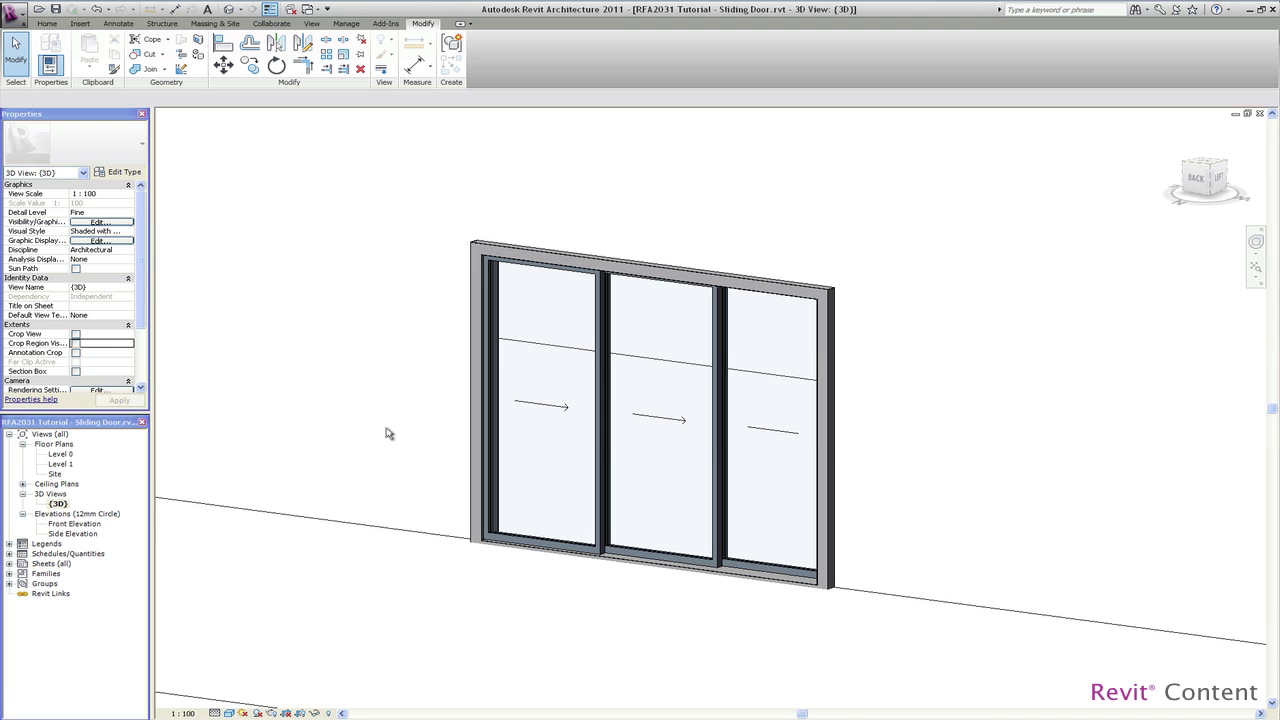
double_click(72, 524)
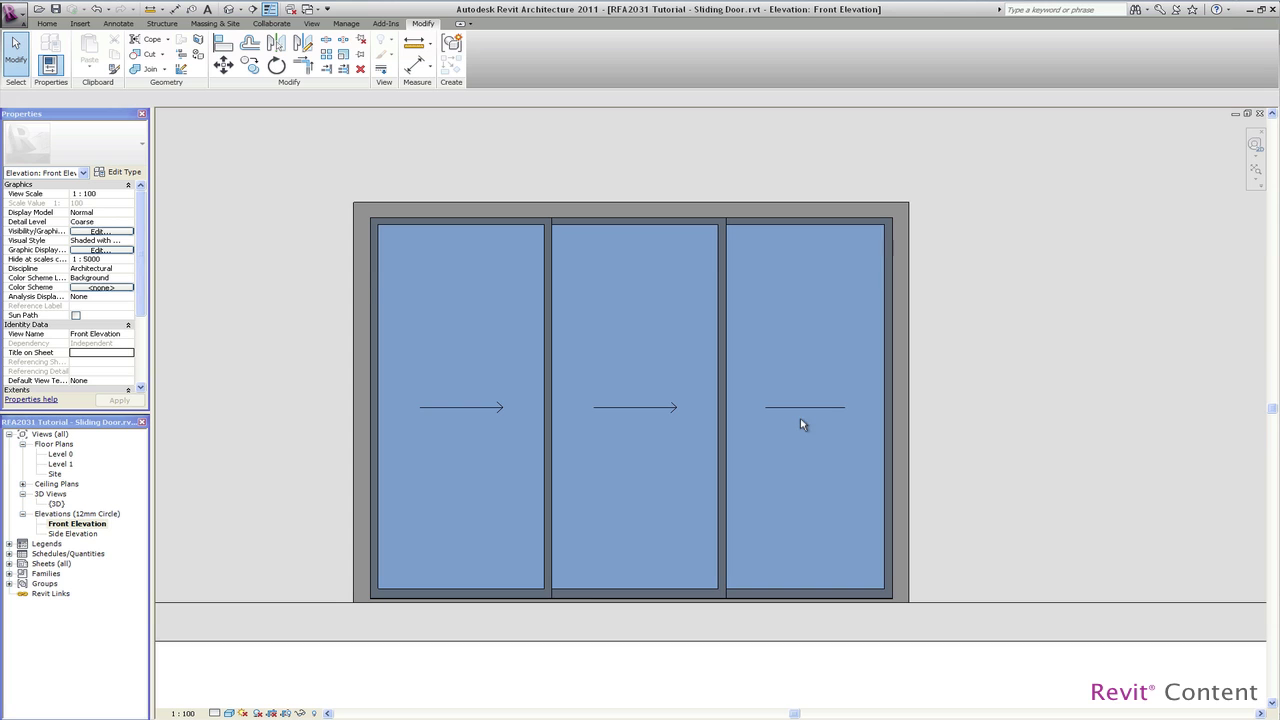
double_click(57, 504)
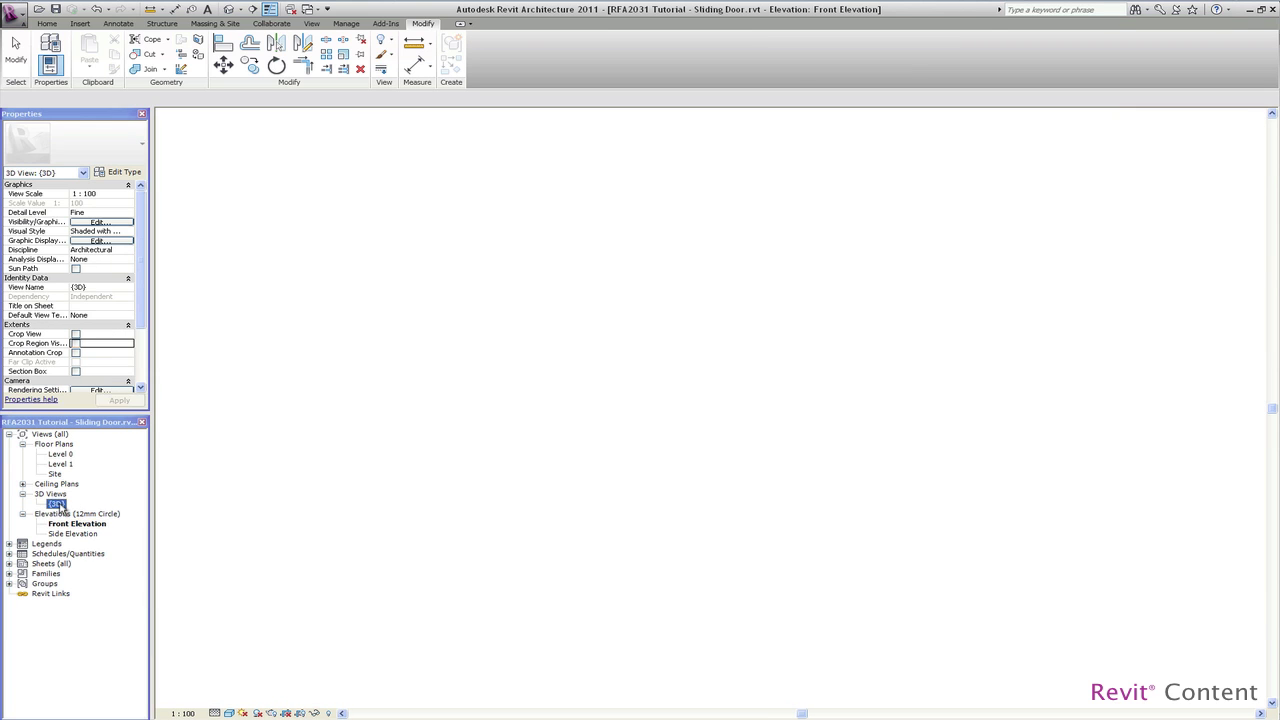
Turn off the Doors subcategory Symbol Lines Elevation in the 3D view's Visibility/Graphics overrides
left_click(99, 222)
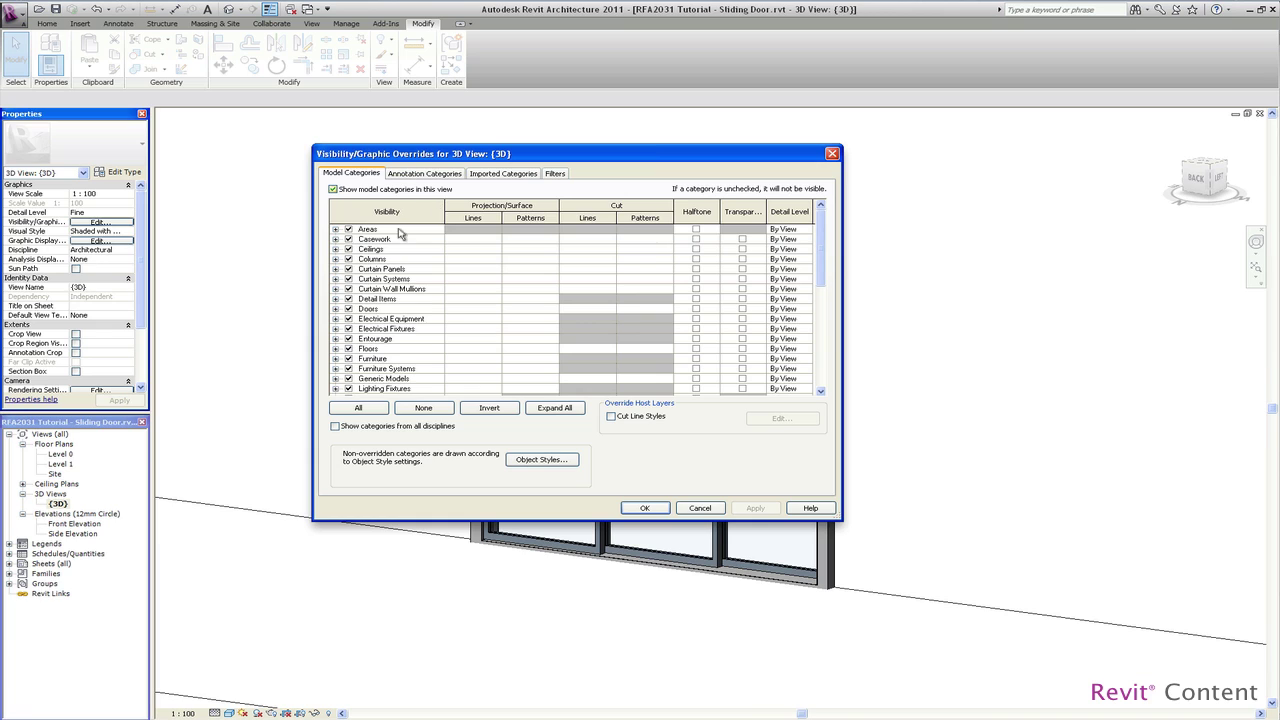
left_click(335, 309)
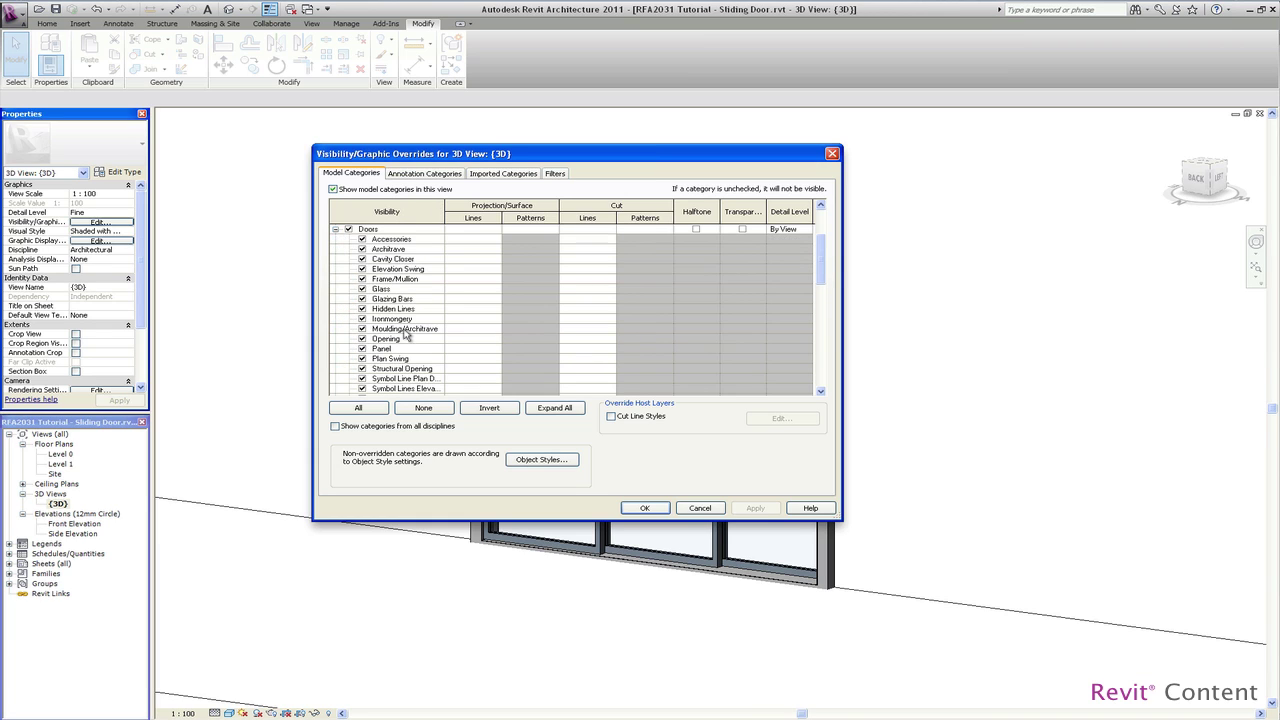
left_click_drag(444, 209, 489, 209)
scroll(458, 320, "down", 2)
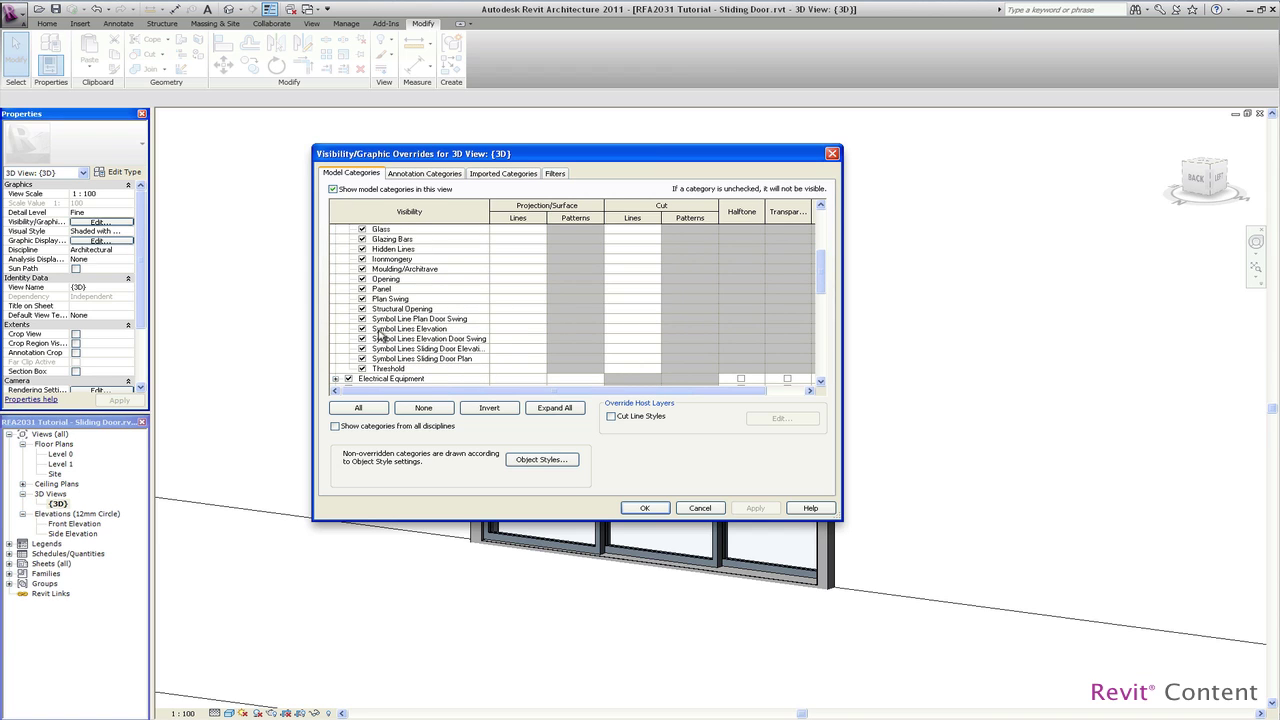
left_click(362, 329)
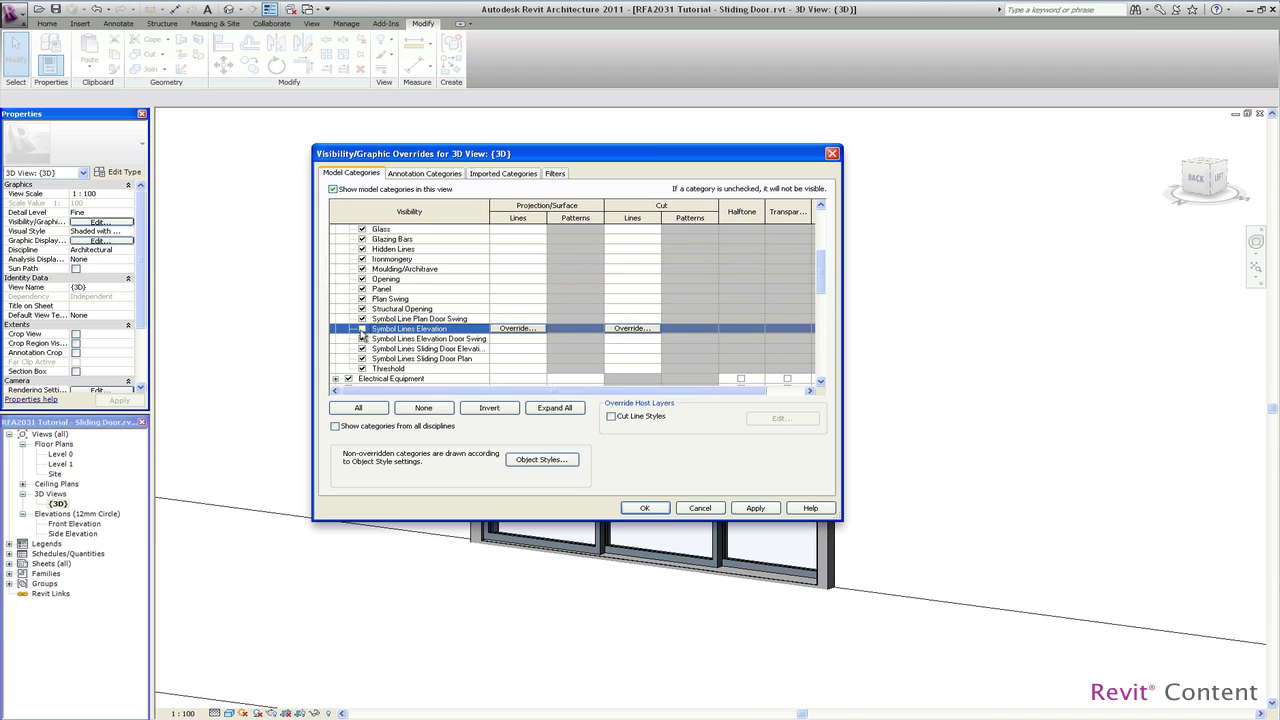
left_click(643, 507)
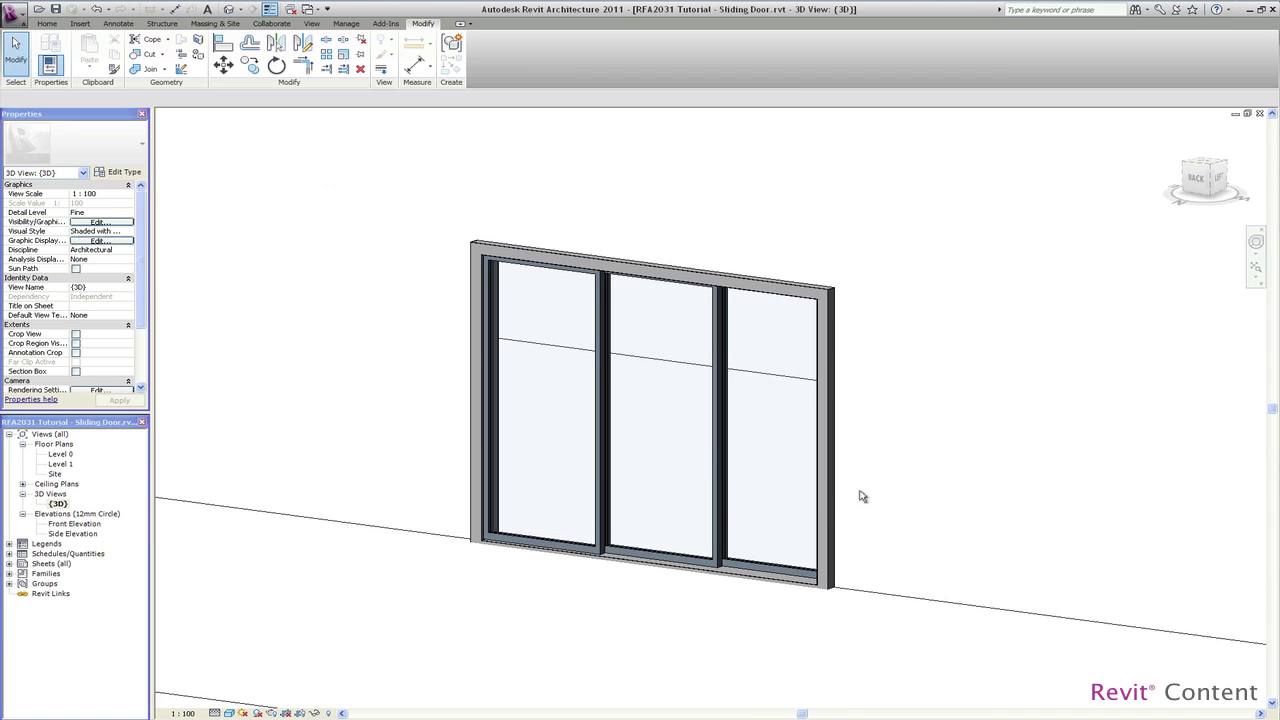